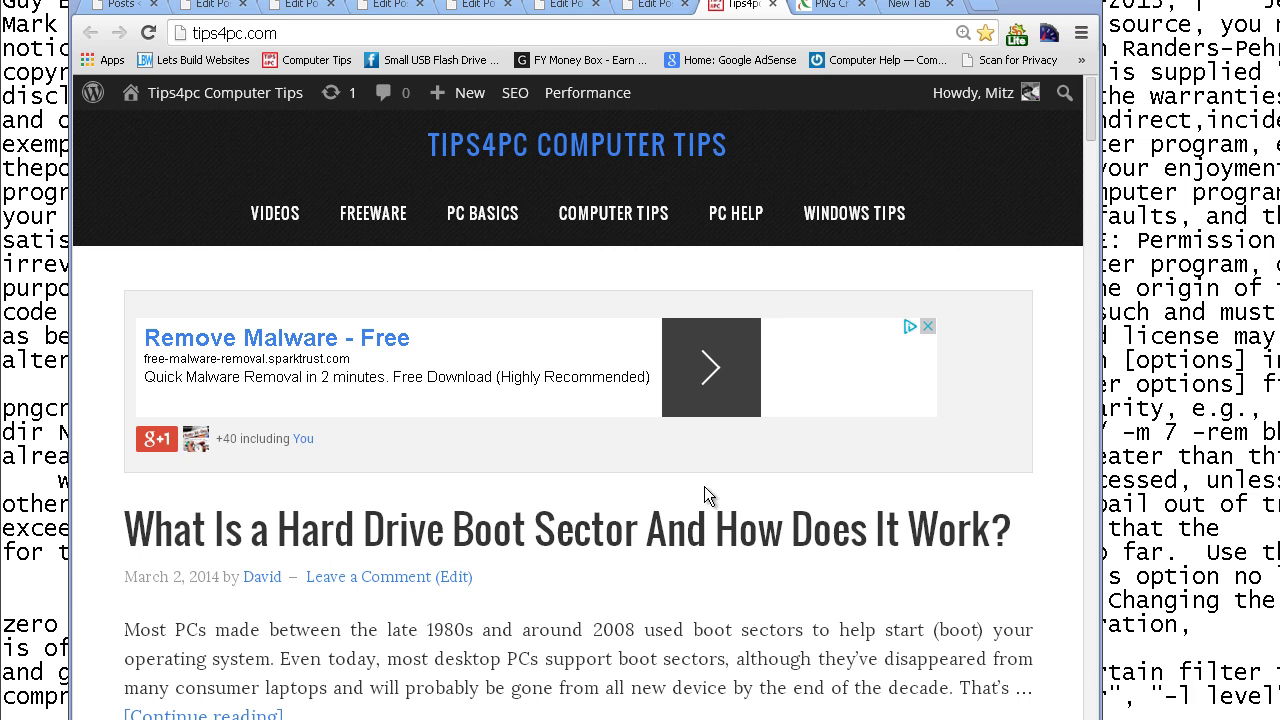
- Open the article "How To Use TDSSKiller.exe To Remove A Rootkit Virus" from the tips4pc.com home page
triple_click(885, 535)
left_click(371, 177)
left_click(190, 35)
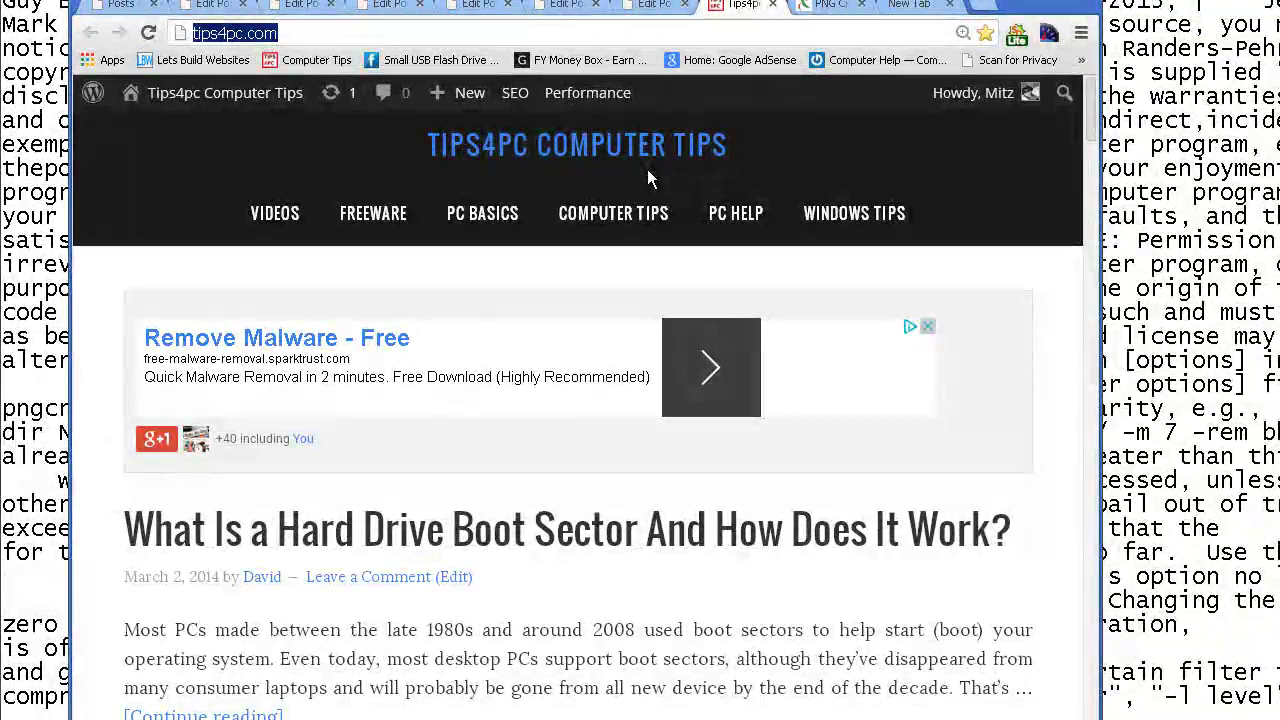
scroll(551, 578, "down", 5)
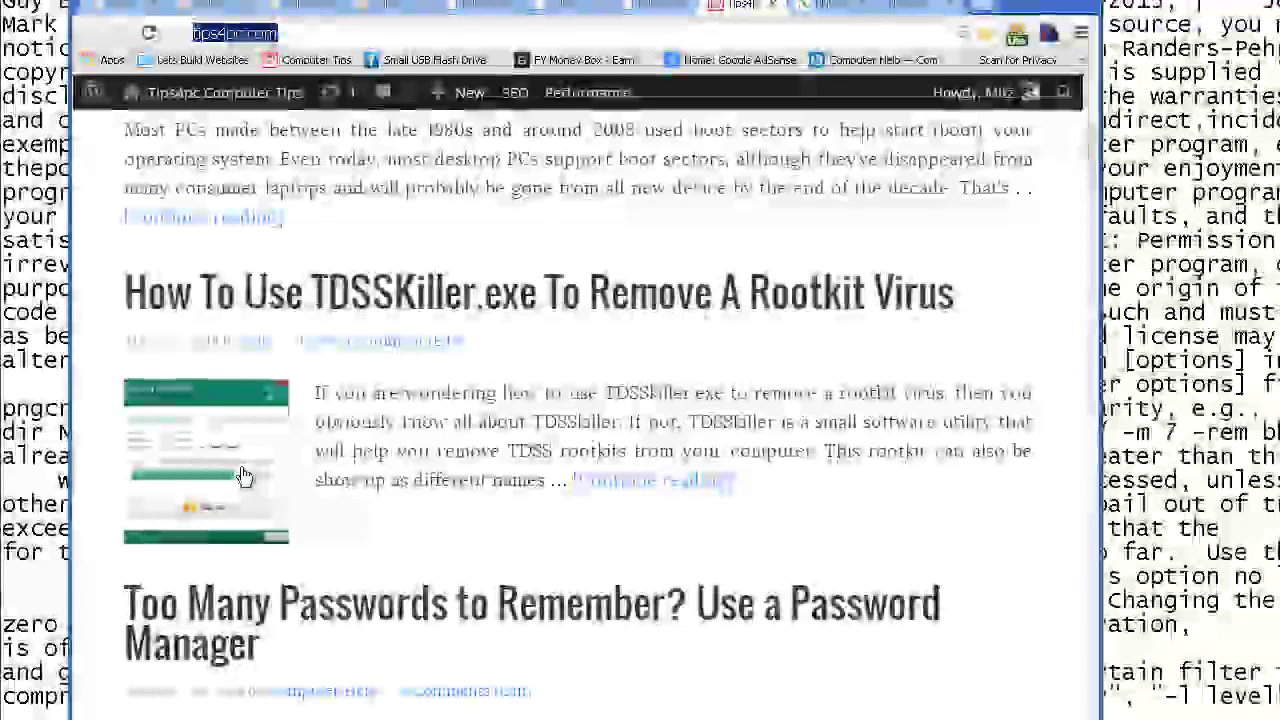
triple_click(634, 296)
triple_click(613, 310)
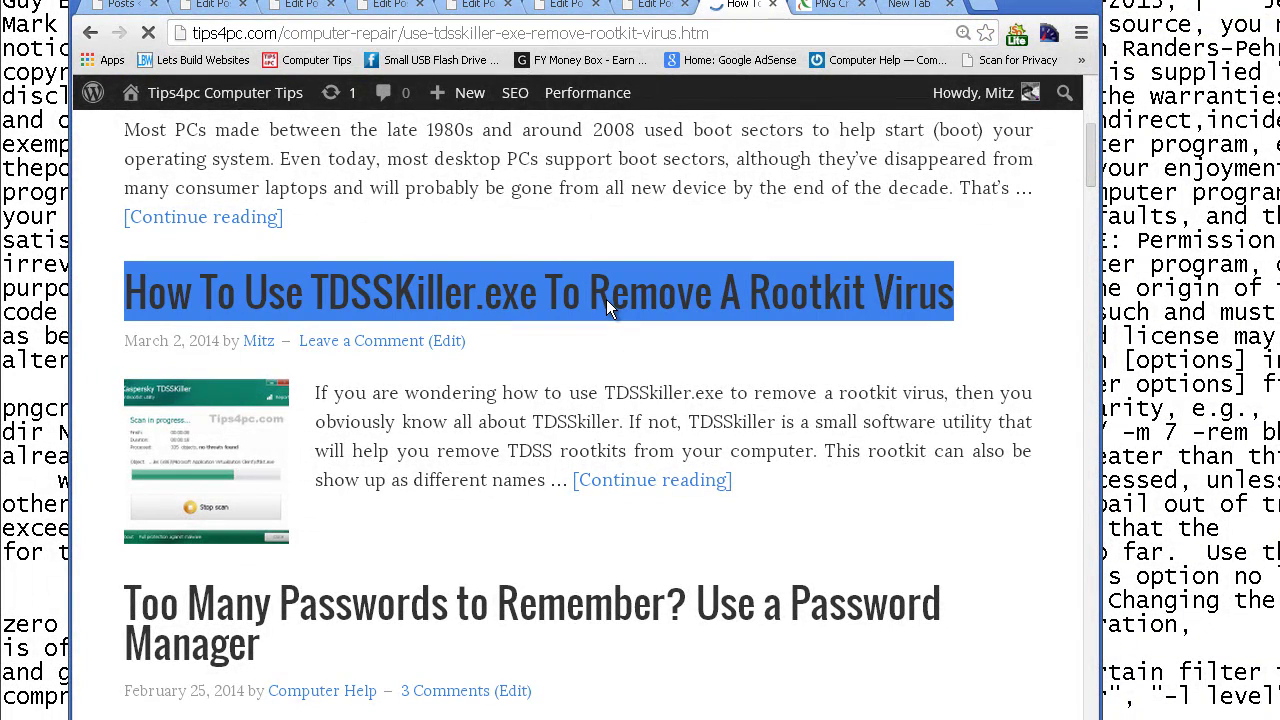
- Look through the TDSSKiller article's numbered instructions and embedded screenshots, and return to the article's beginning
scroll(606, 300, "down", 7)
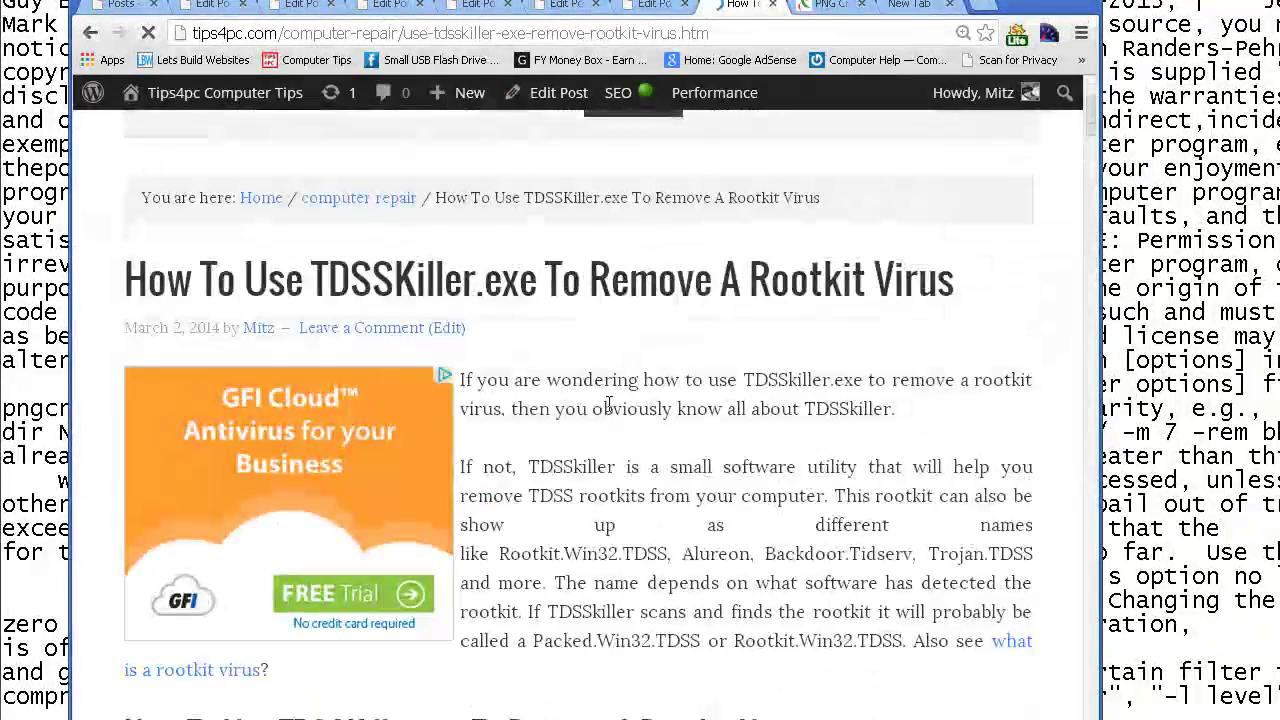
scroll(603, 396, "down", 4)
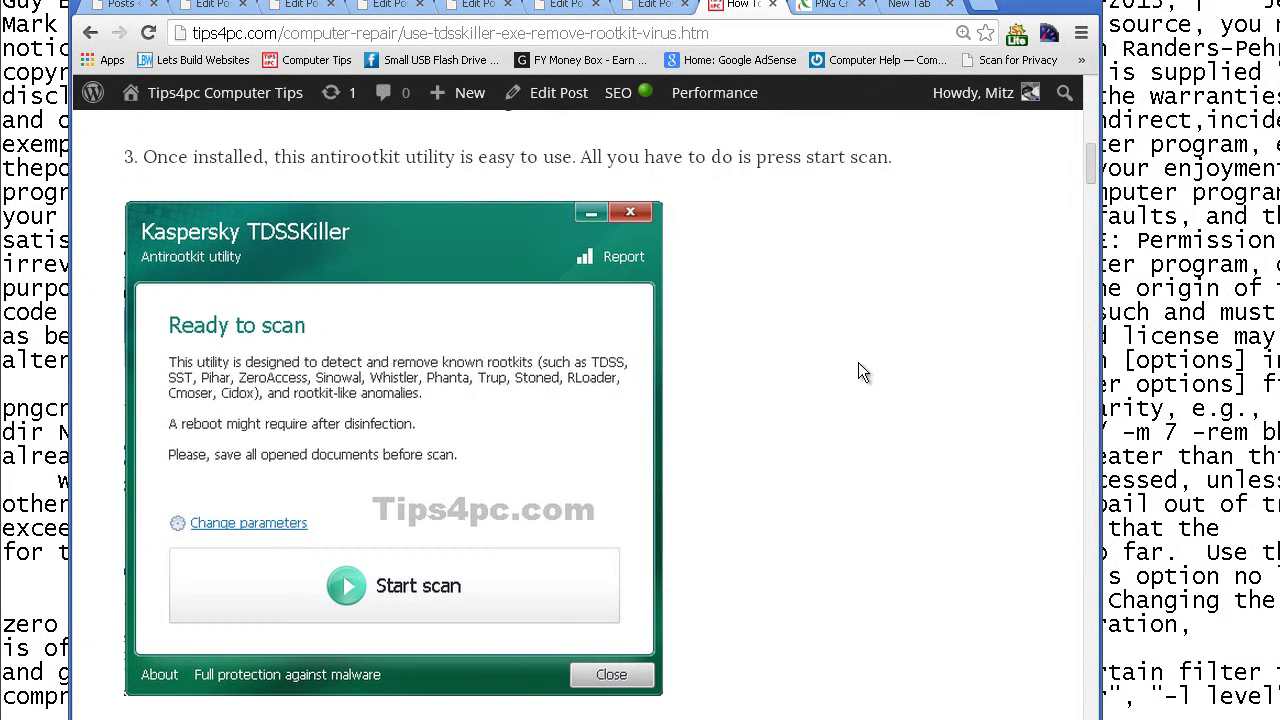
scroll(841, 377, "down", 12)
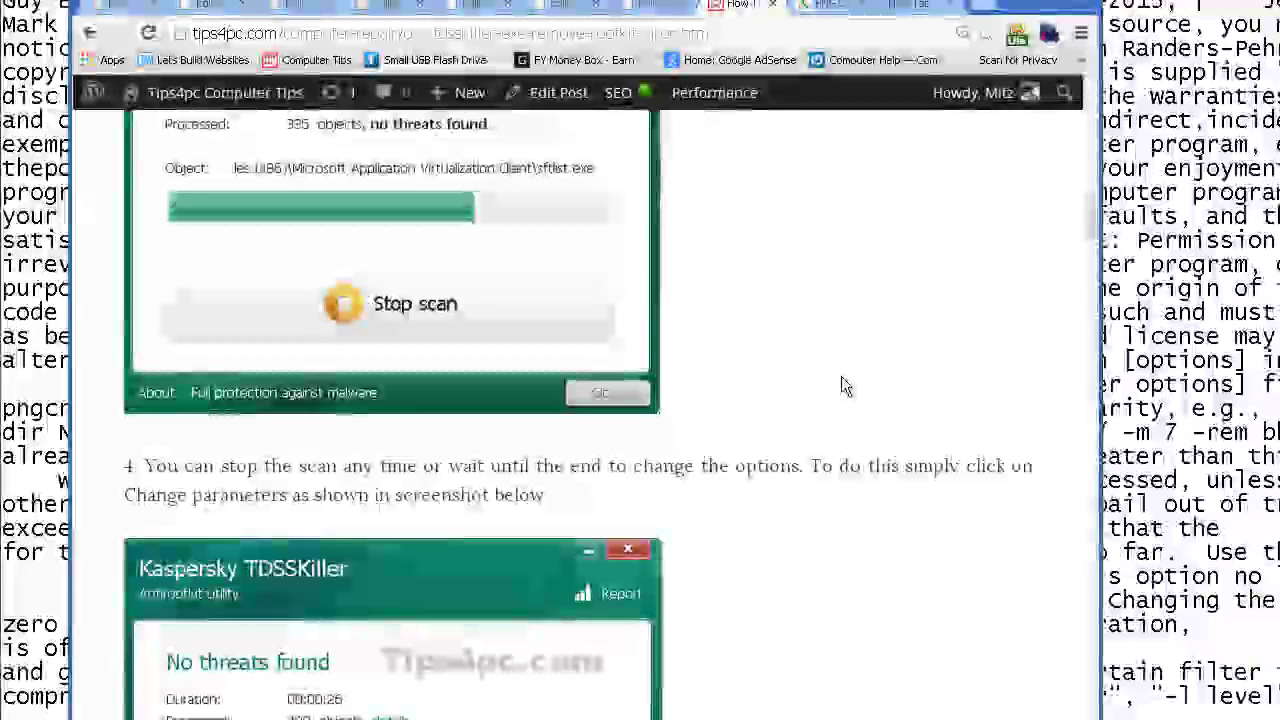
scroll(840, 375, "down", 8)
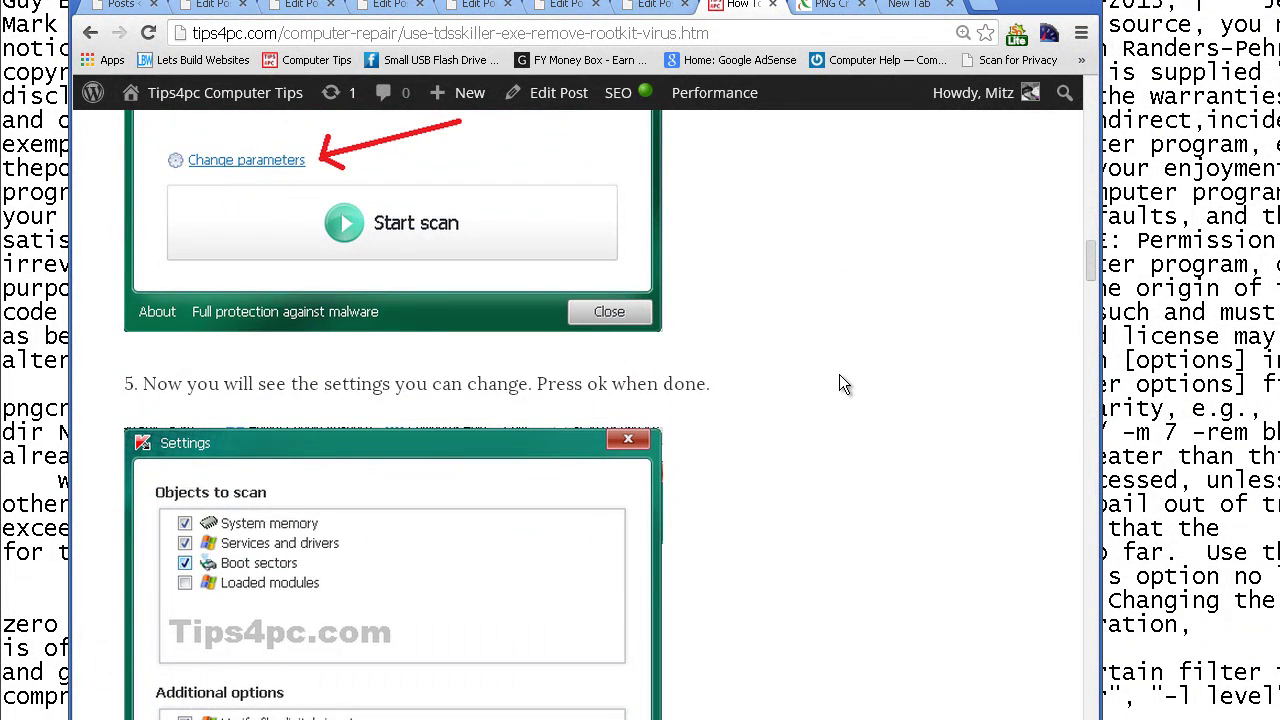
scroll(839, 374, "up", 8)
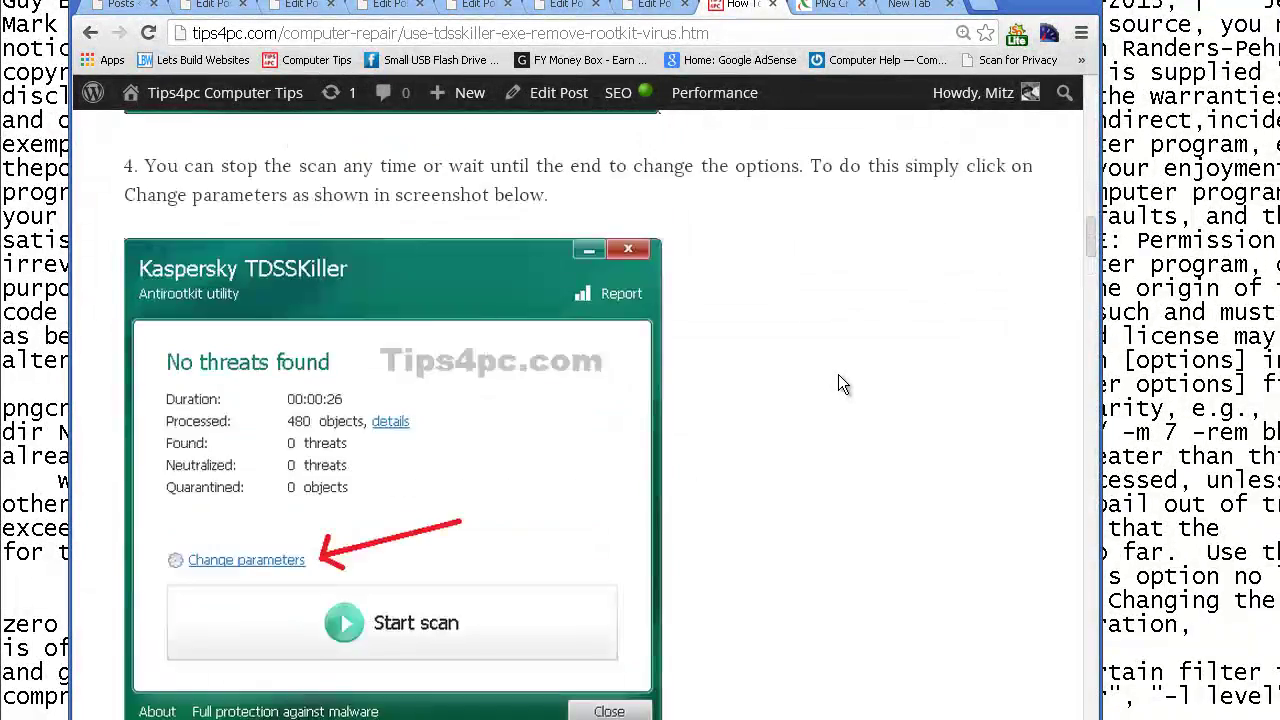
scroll(836, 373, "up", 15)
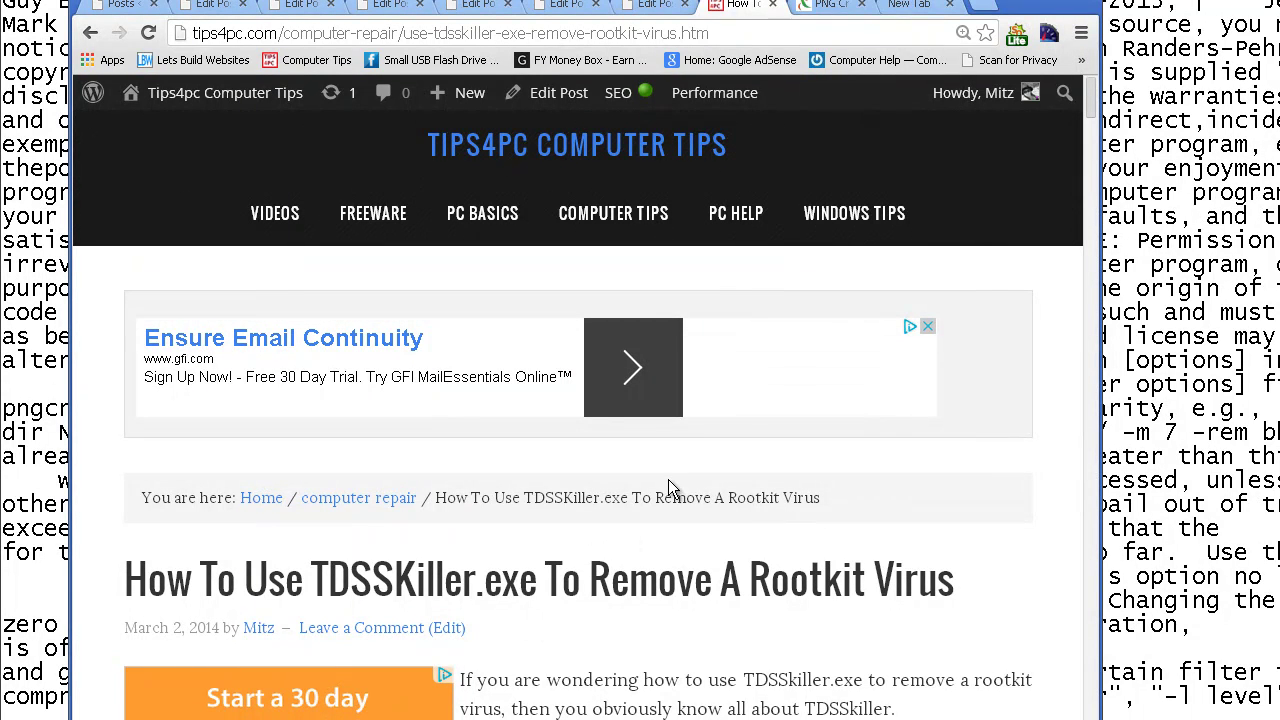
- Switch to the PNG Crush Easy Install for Windows 7 page and read its install, use and troubleshooting instructions
left_click(826, 8)
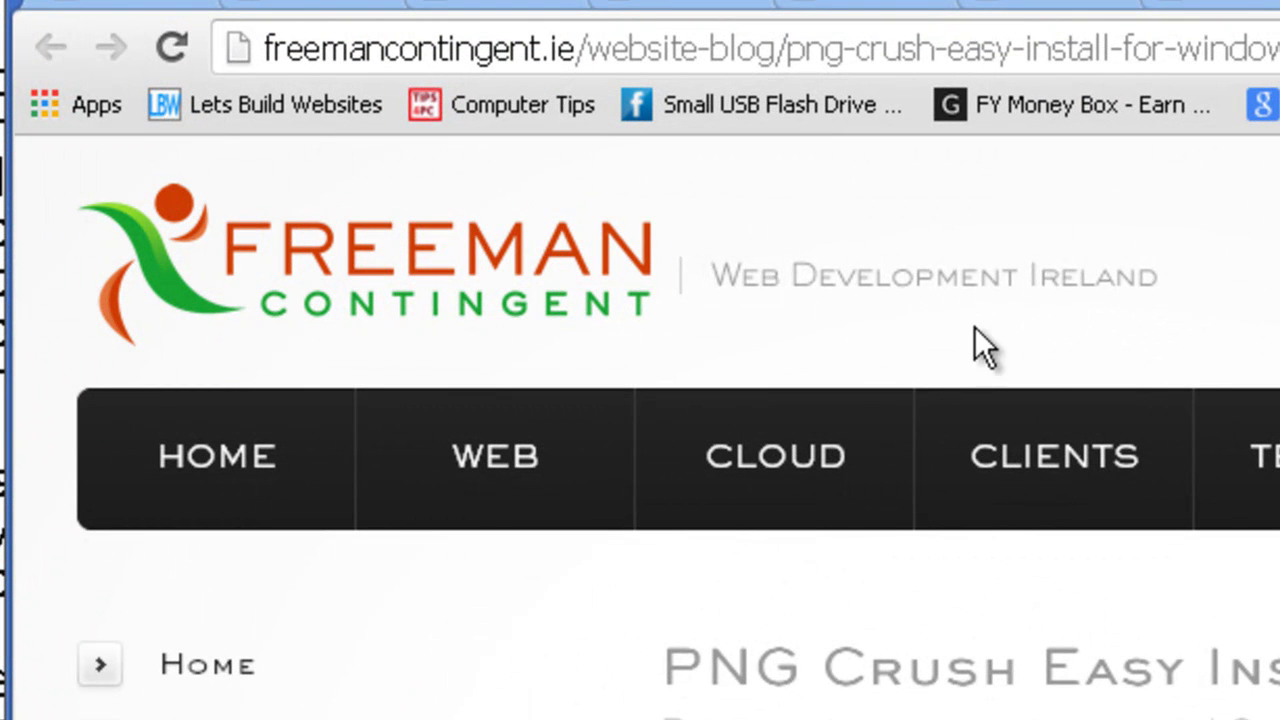
scroll(700, 450, "down", 8)
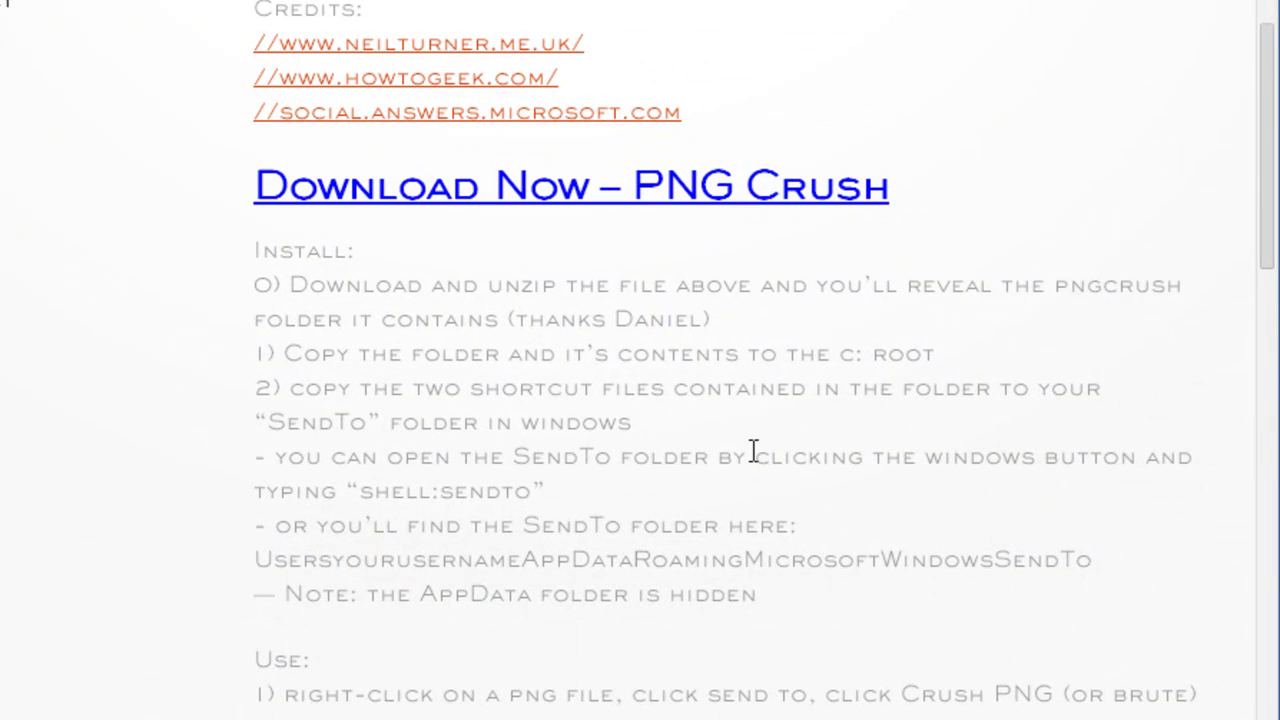
scroll(754, 447, "down", 2)
scroll(754, 447, "down", 3)
scroll(752, 440, "down", 3)
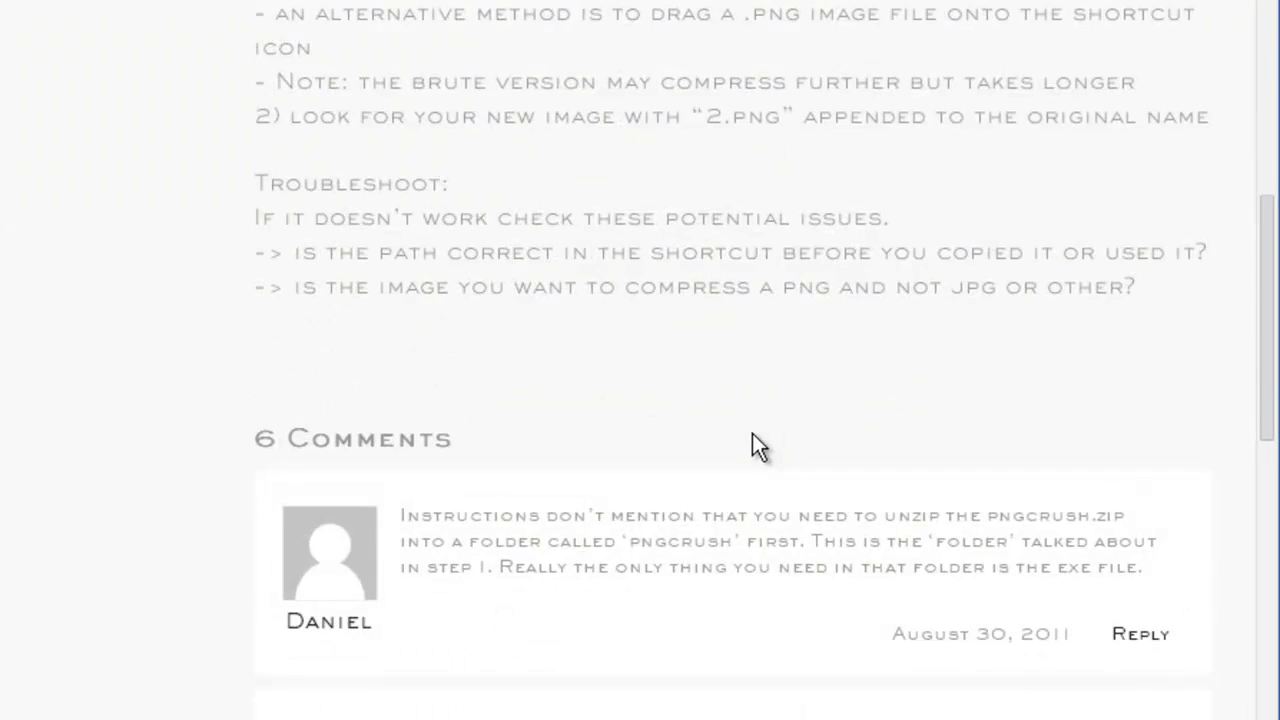
scroll(750, 430, "up", 8)
scroll(668, 575, "down", 3)
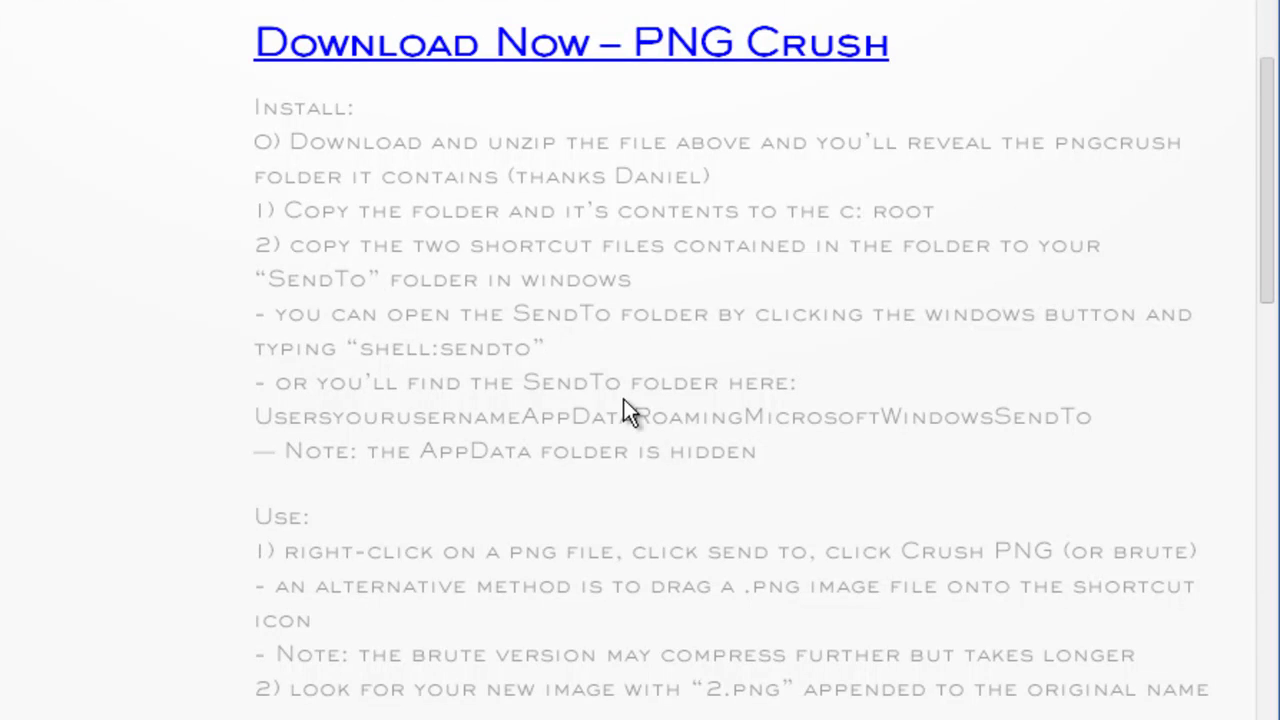
scroll(623, 389, "down", 4)
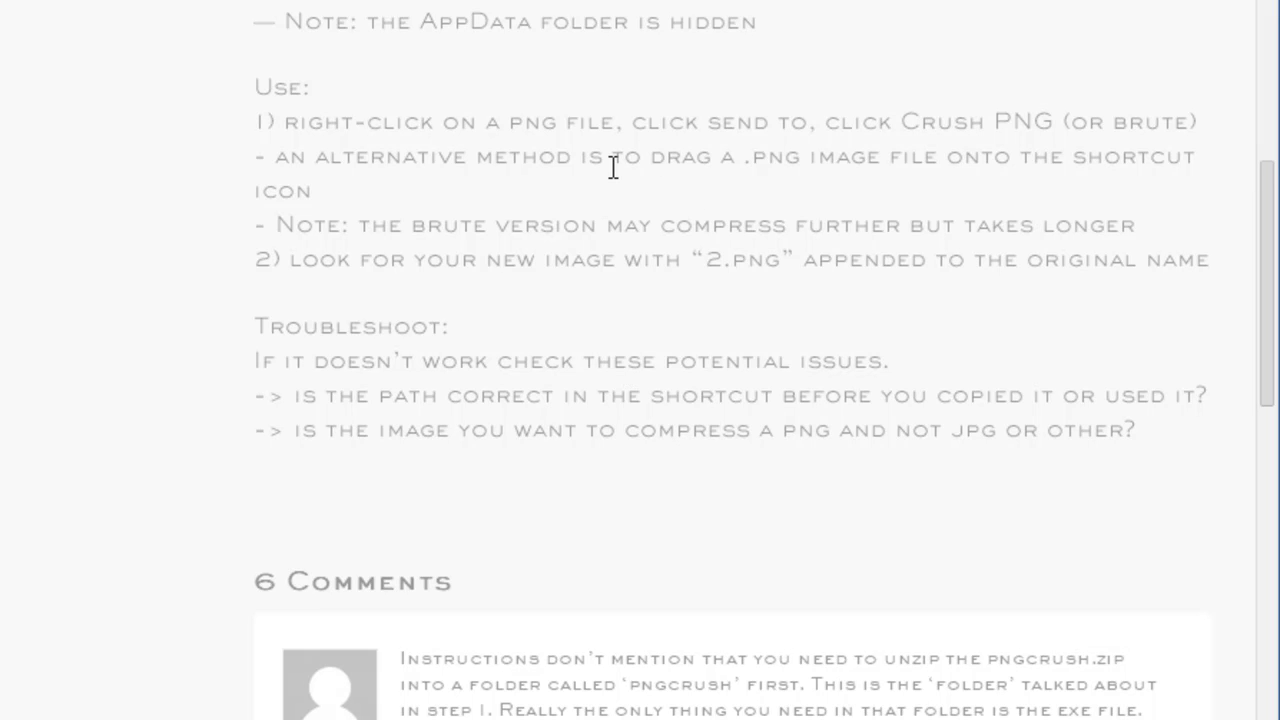
scroll(614, 205, "up", 10)
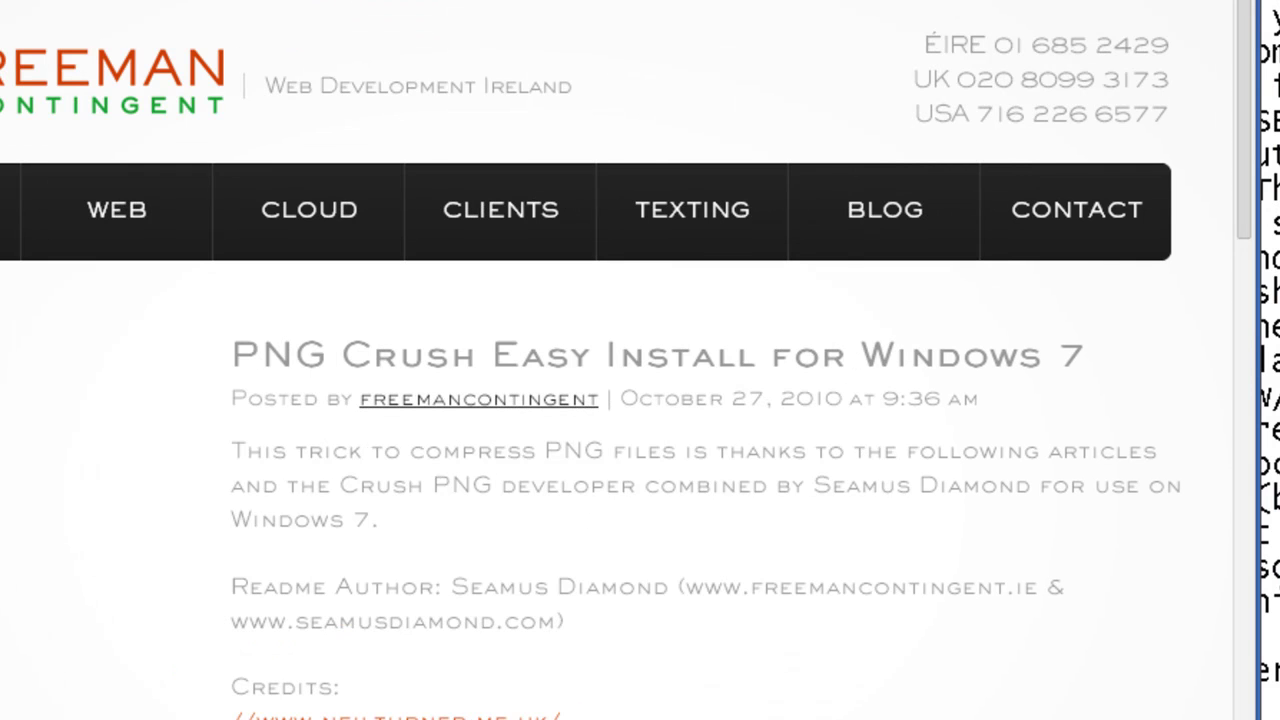
- Switch to the text document with the pngcrush help output and examine its list of command-line options
key("alt+Tab")
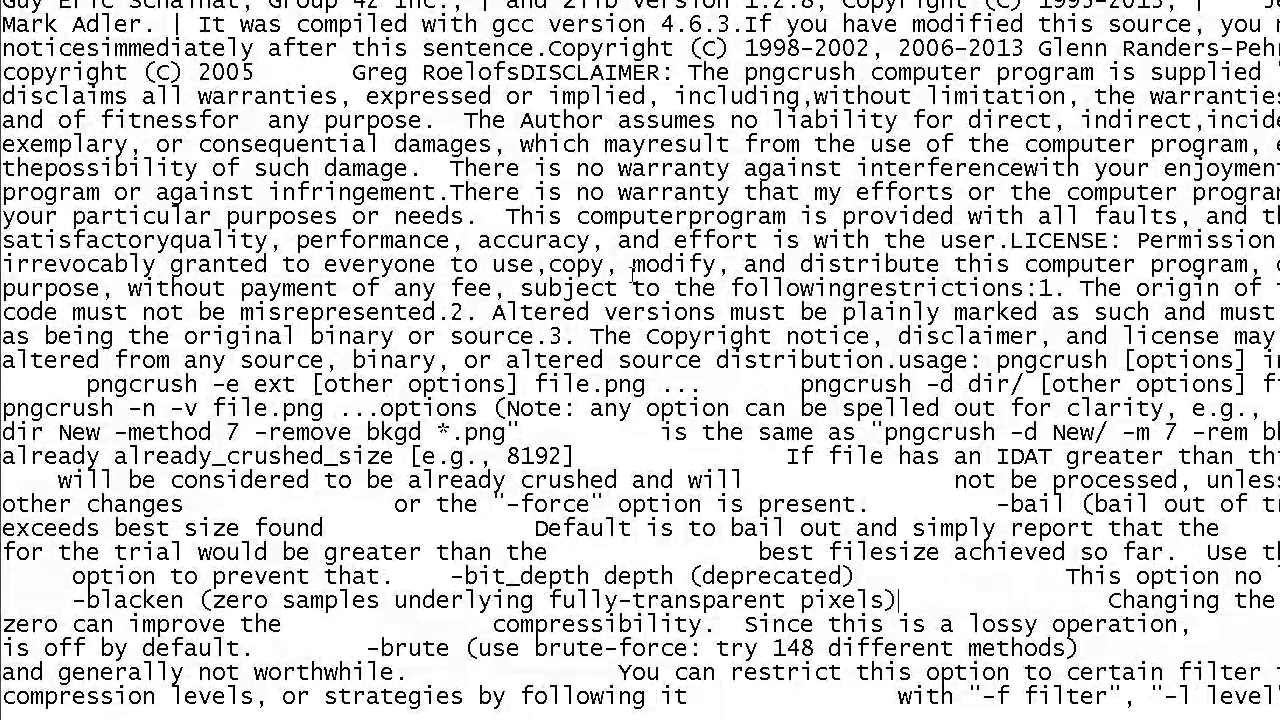
scroll(600, 300, "down", 9)
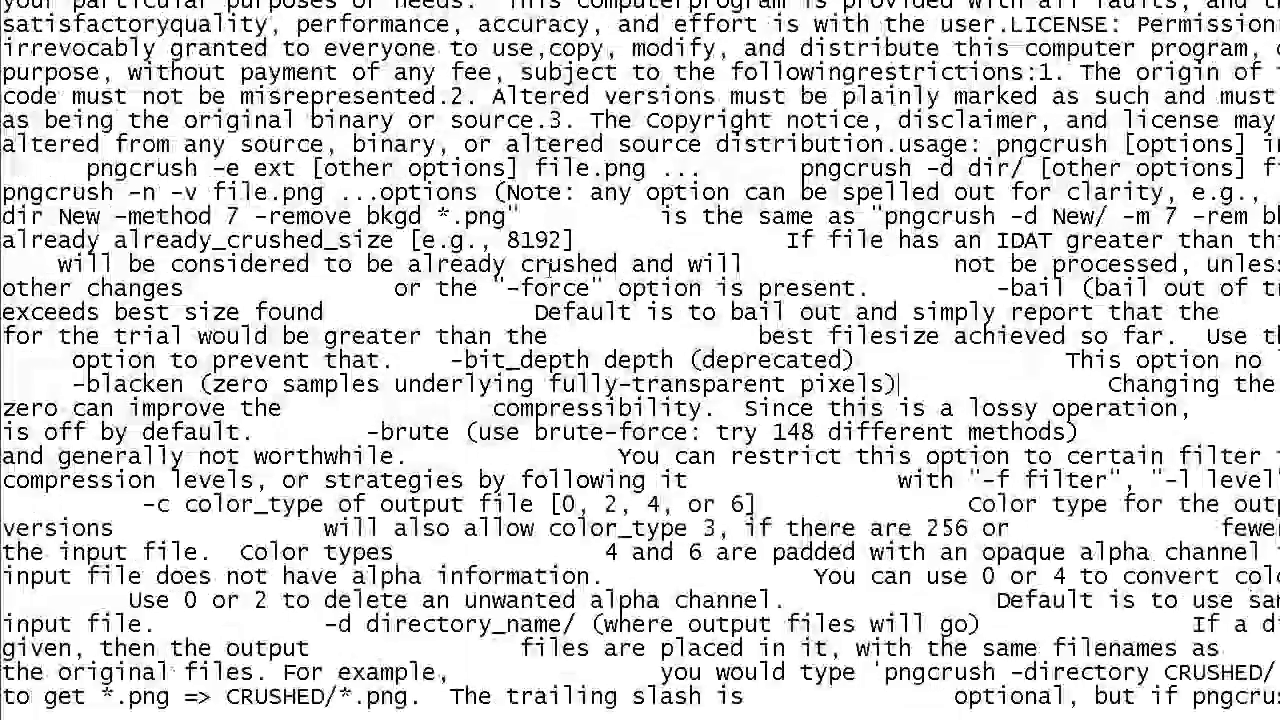
scroll(548, 270, "down", 12)
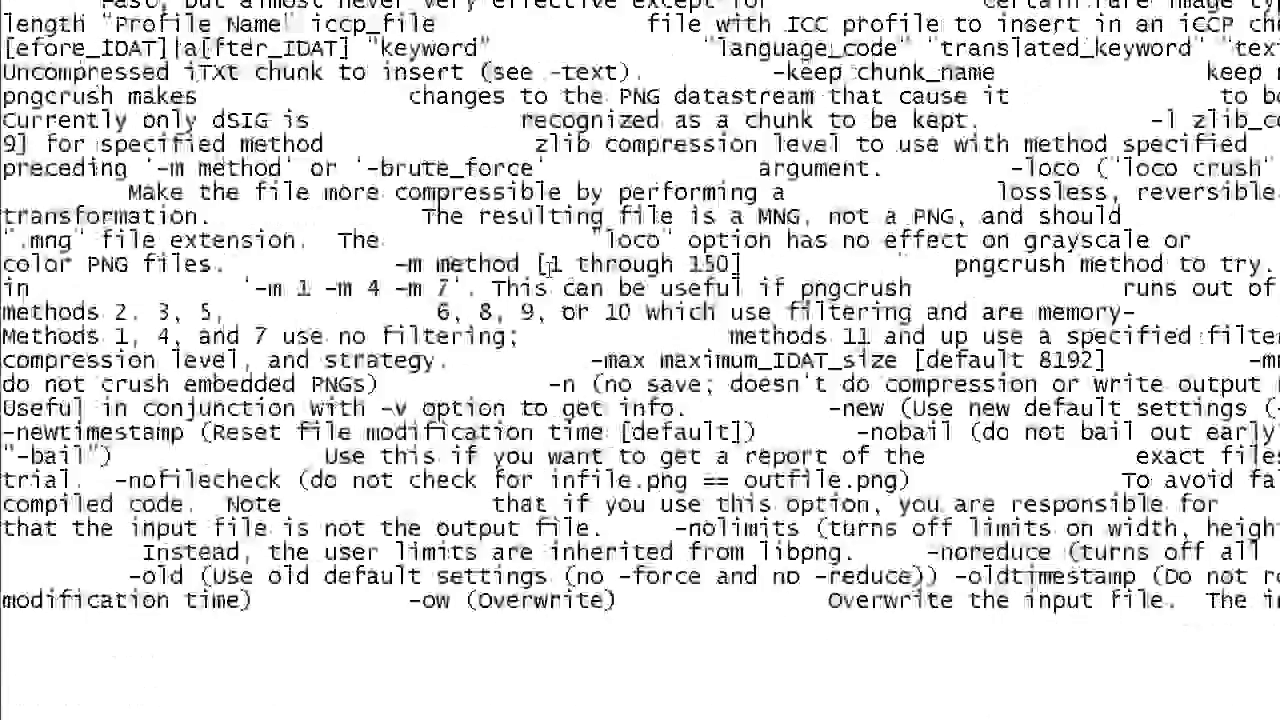
scroll(548, 268, "down", 3)
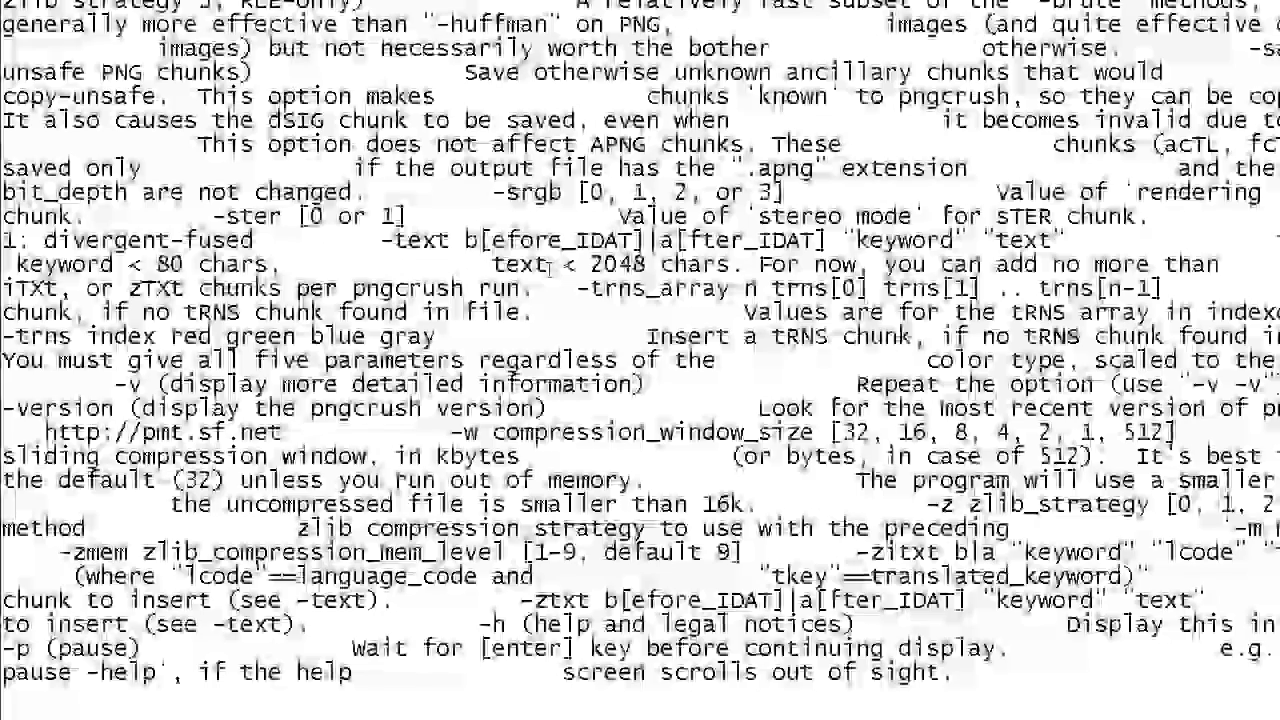
scroll(548, 268, "up", 4)
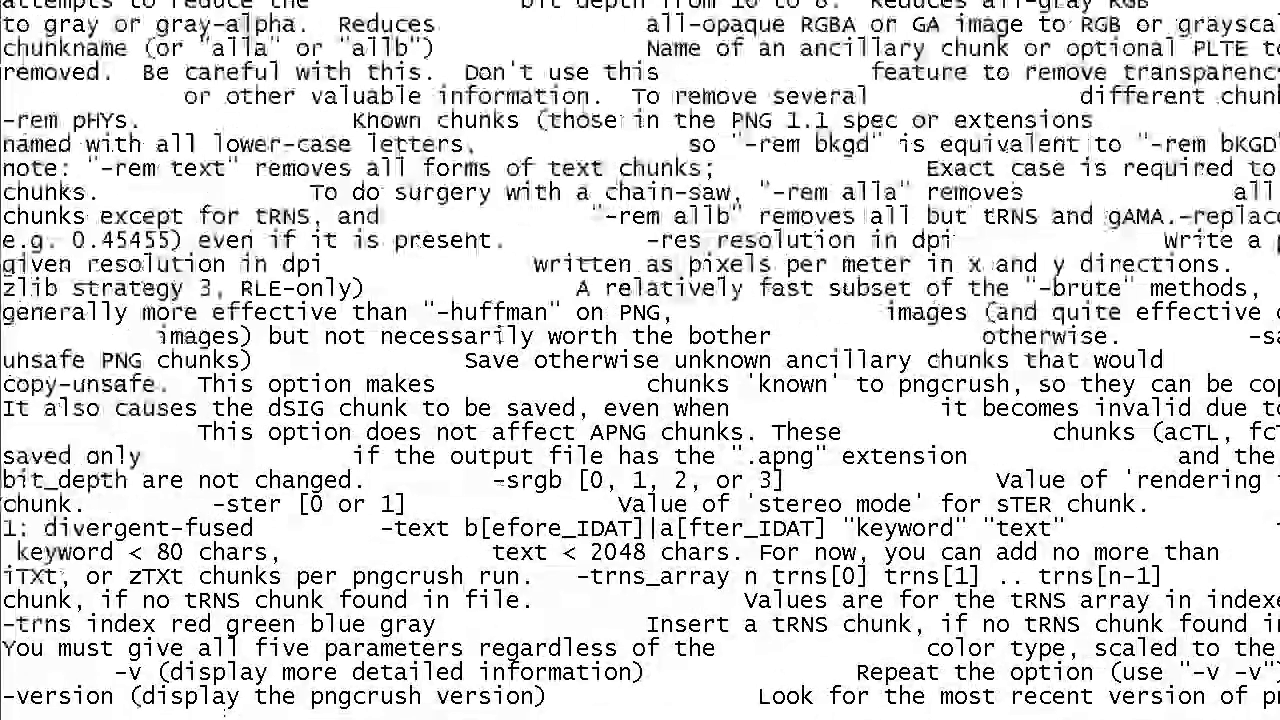
scroll(499, 335, "up", 20)
scroll(499, 335, "down", 20)
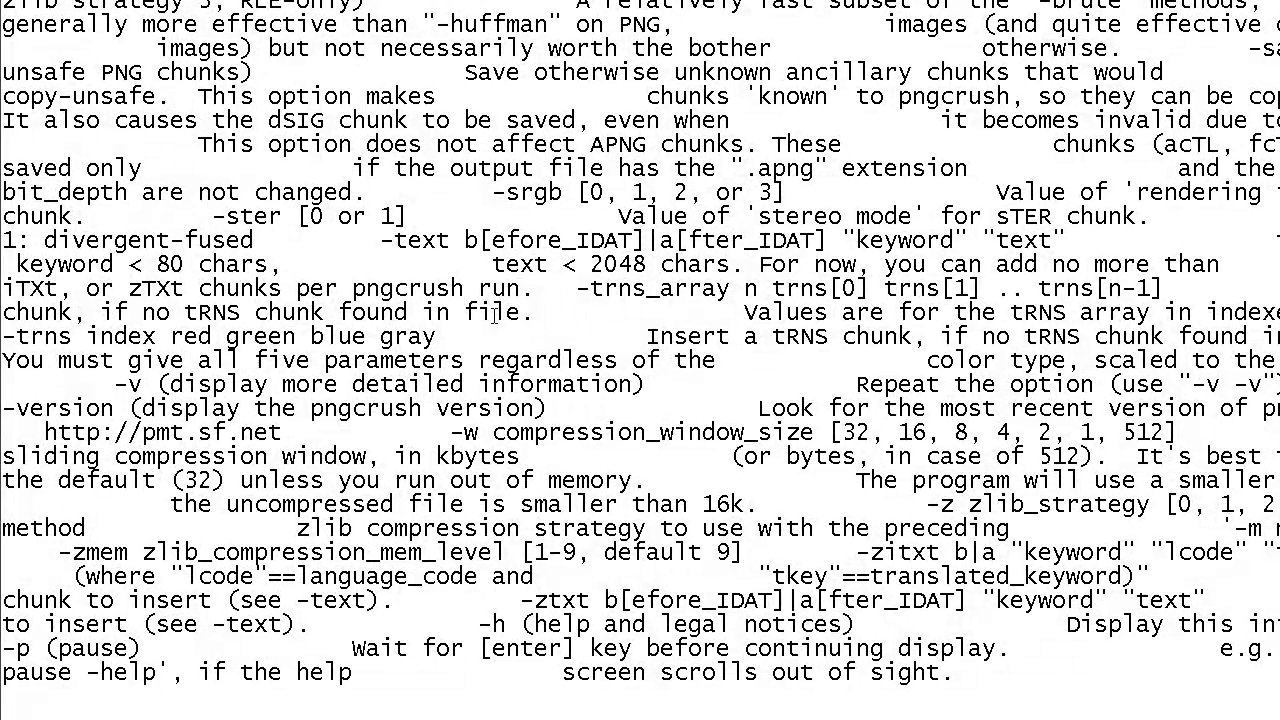
scroll(494, 314, "up", 10)
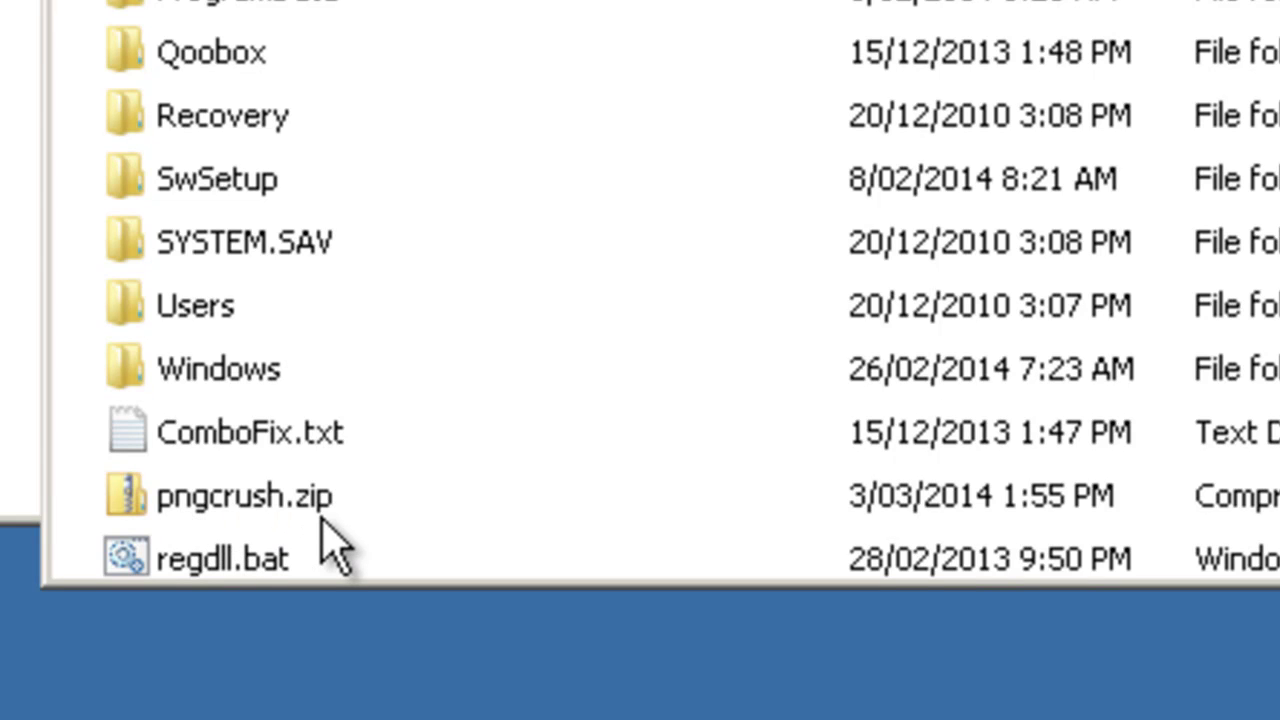
- Check the extraction option available for pngcrush.zip on the C: drive and select the extracted pngcrush folder
left_click(245, 528)
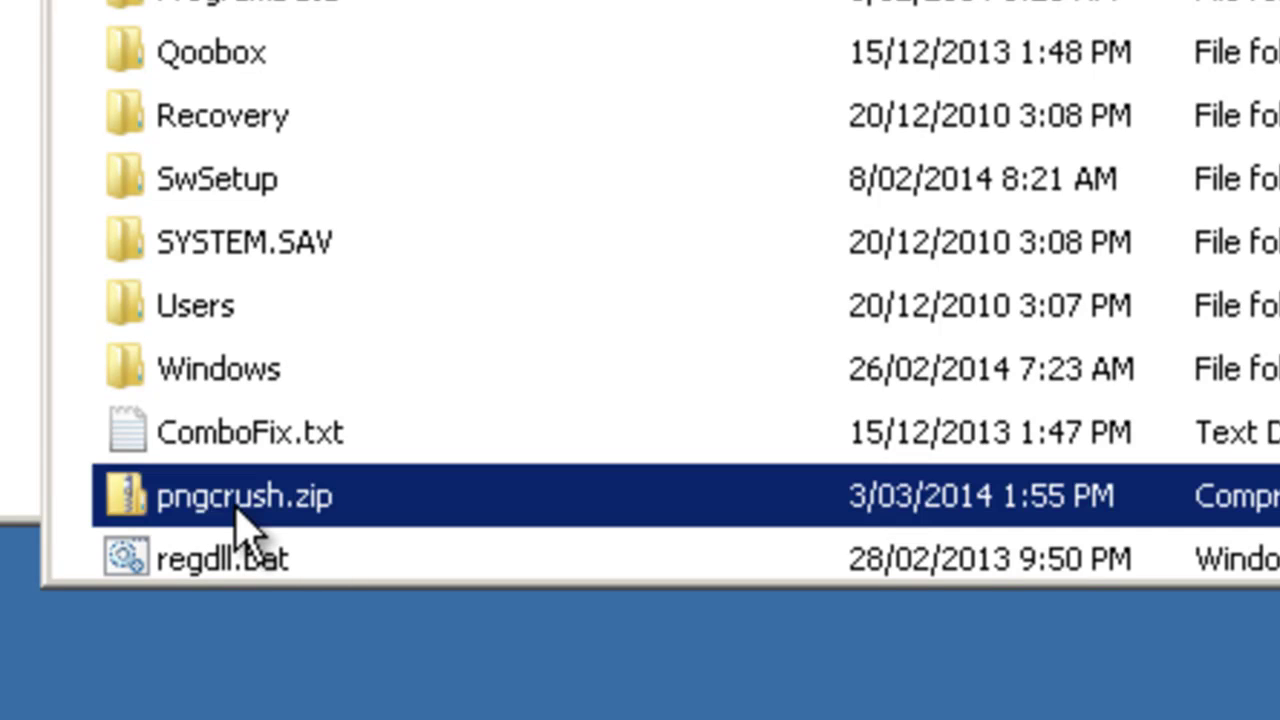
right_click(245, 528)
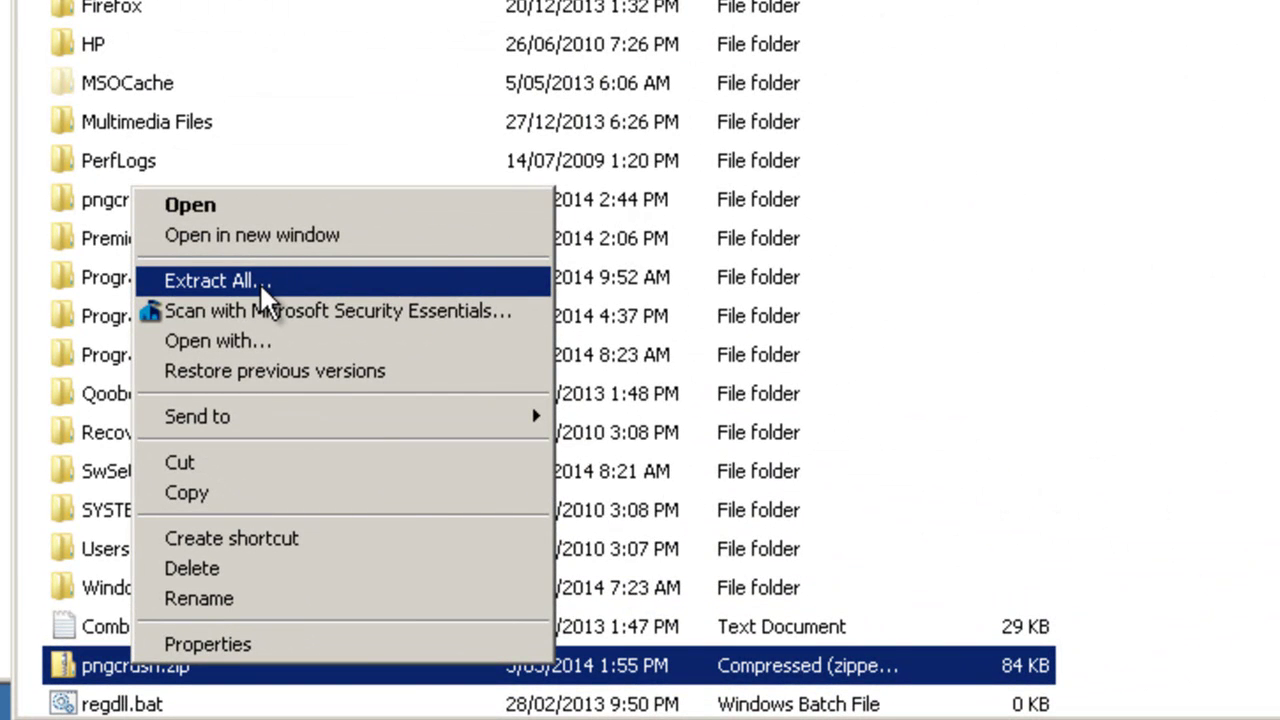
left_click(350, 82)
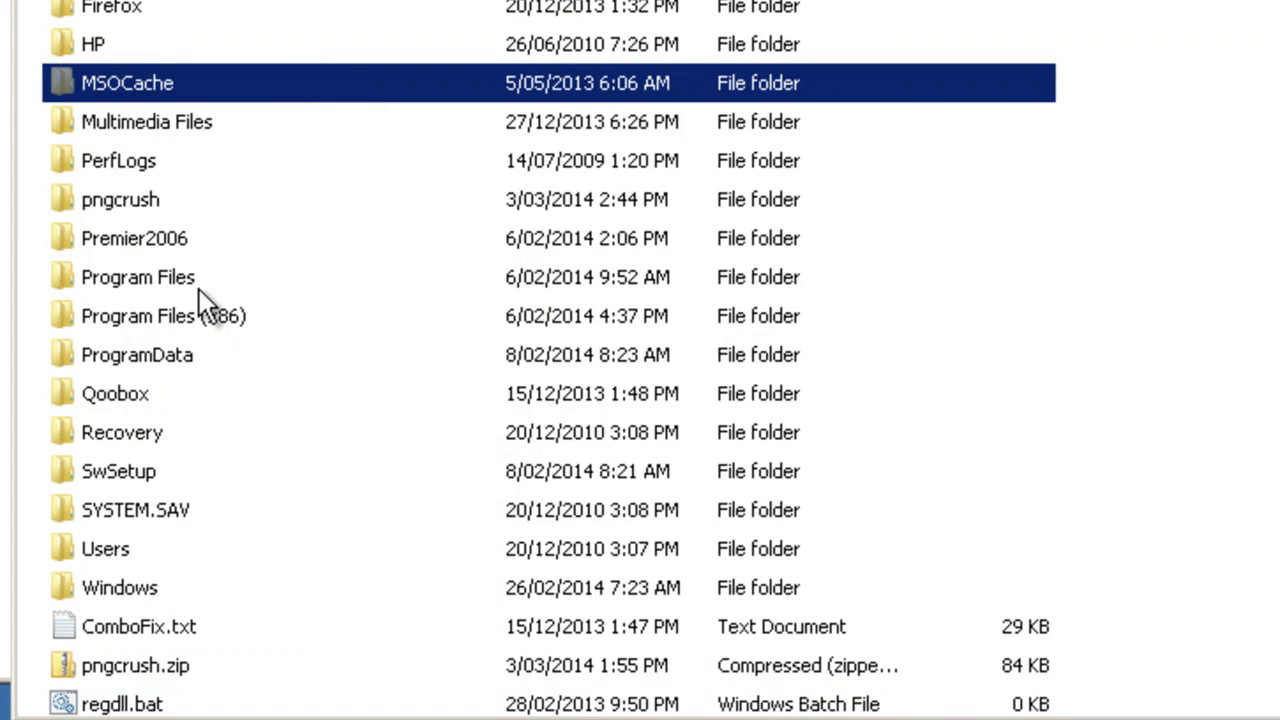
left_click(120, 200)
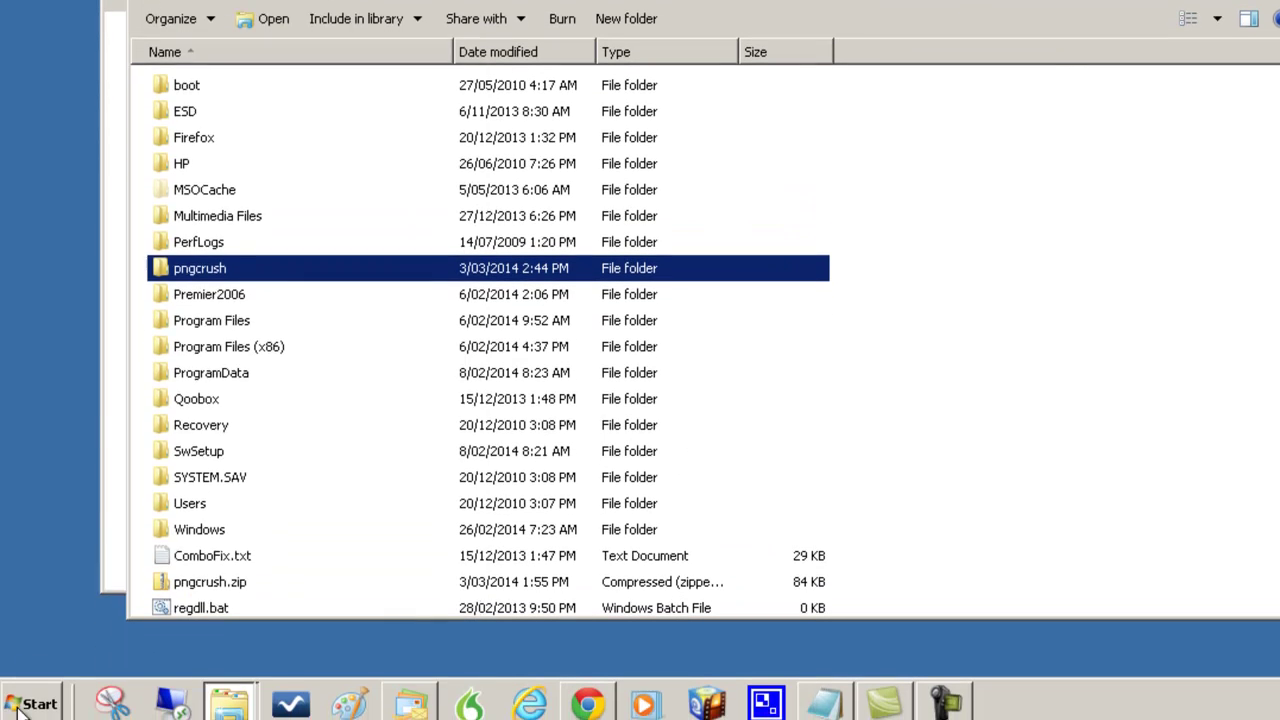
- Open the C: drive in a new Computer window and go into the inner pngcrush folder inside the pngcrush folder
left_click(30, 703)
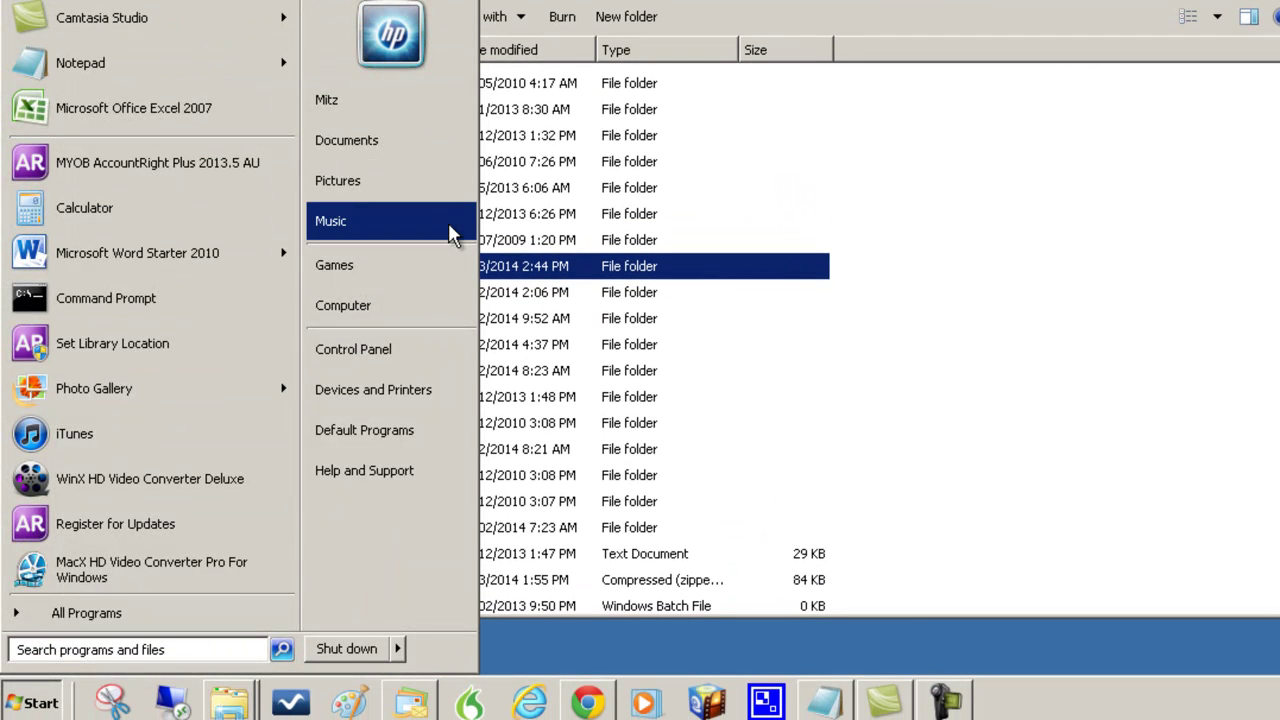
left_click(358, 313)
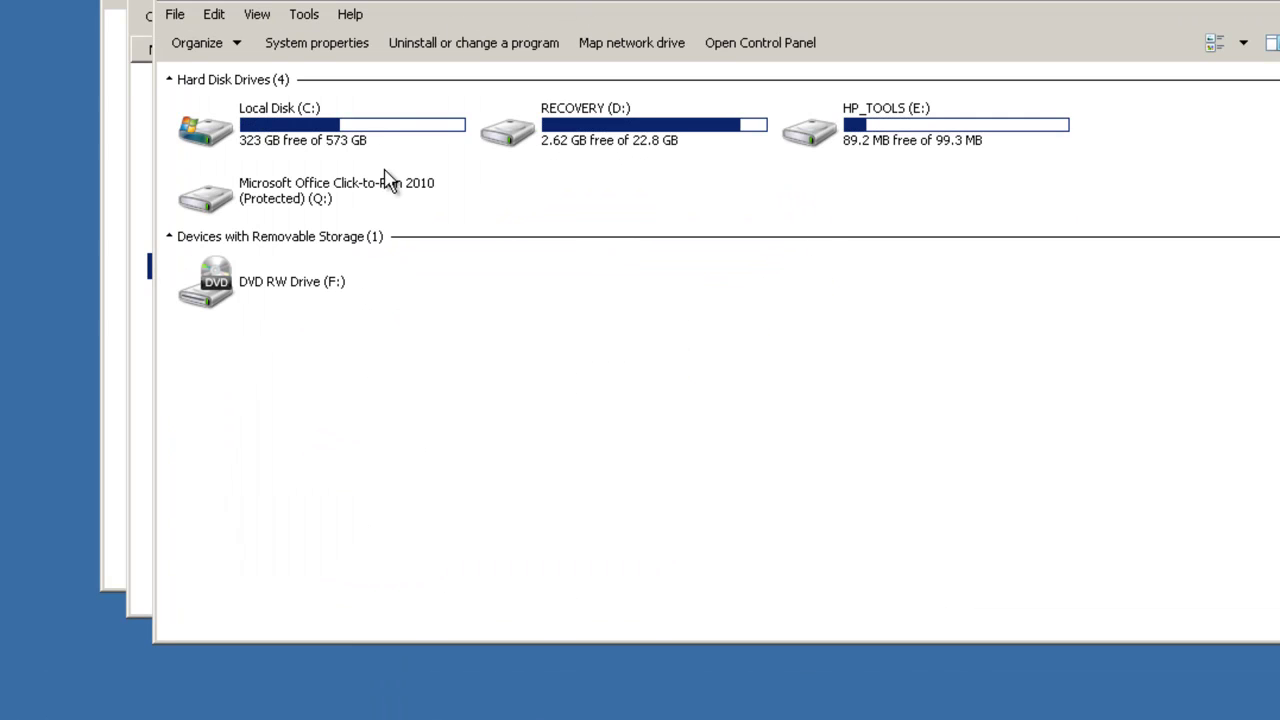
double_click(285, 135)
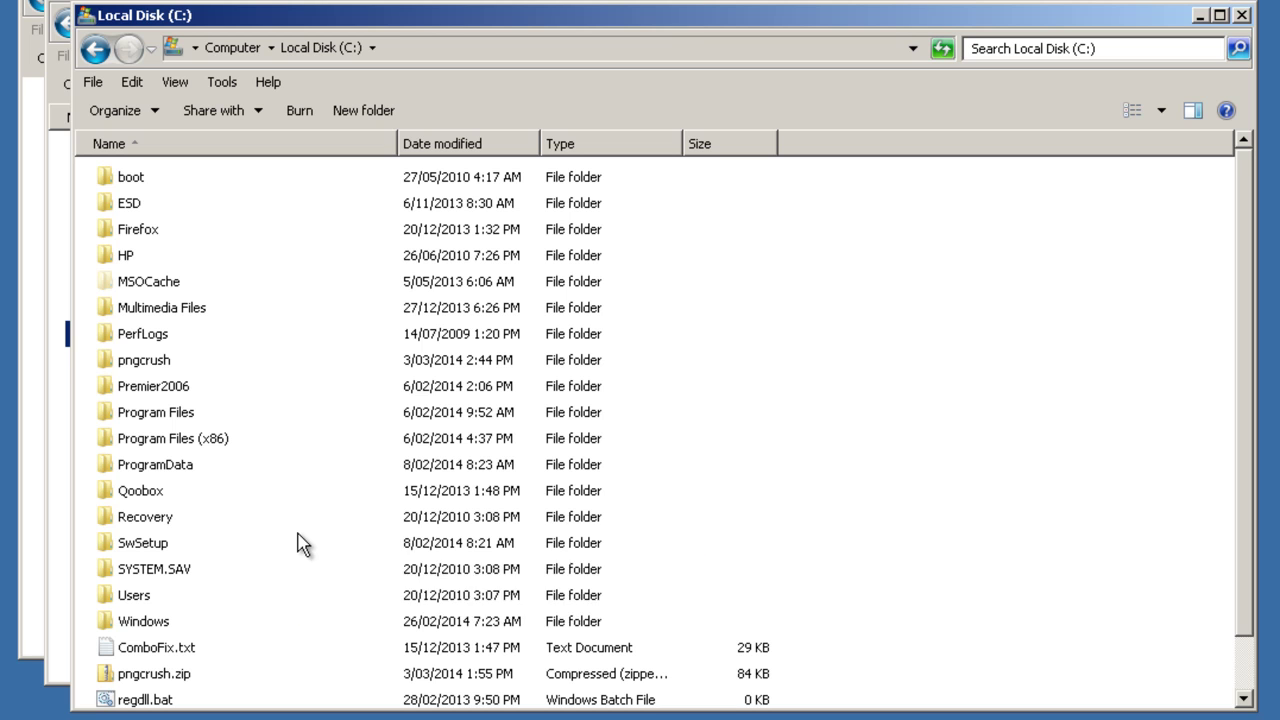
mouse_move(302, 544)
mouse_move(232, 388)
left_click(135, 368)
double_click(135, 368)
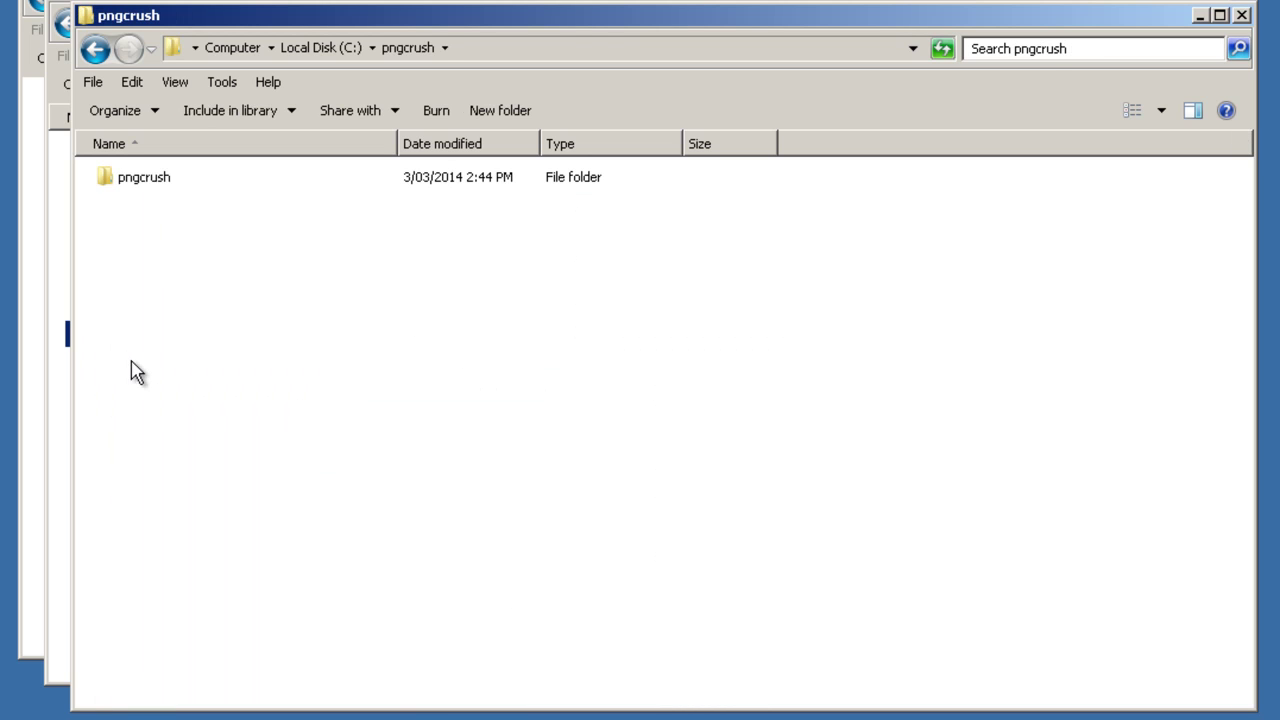
double_click(150, 182)
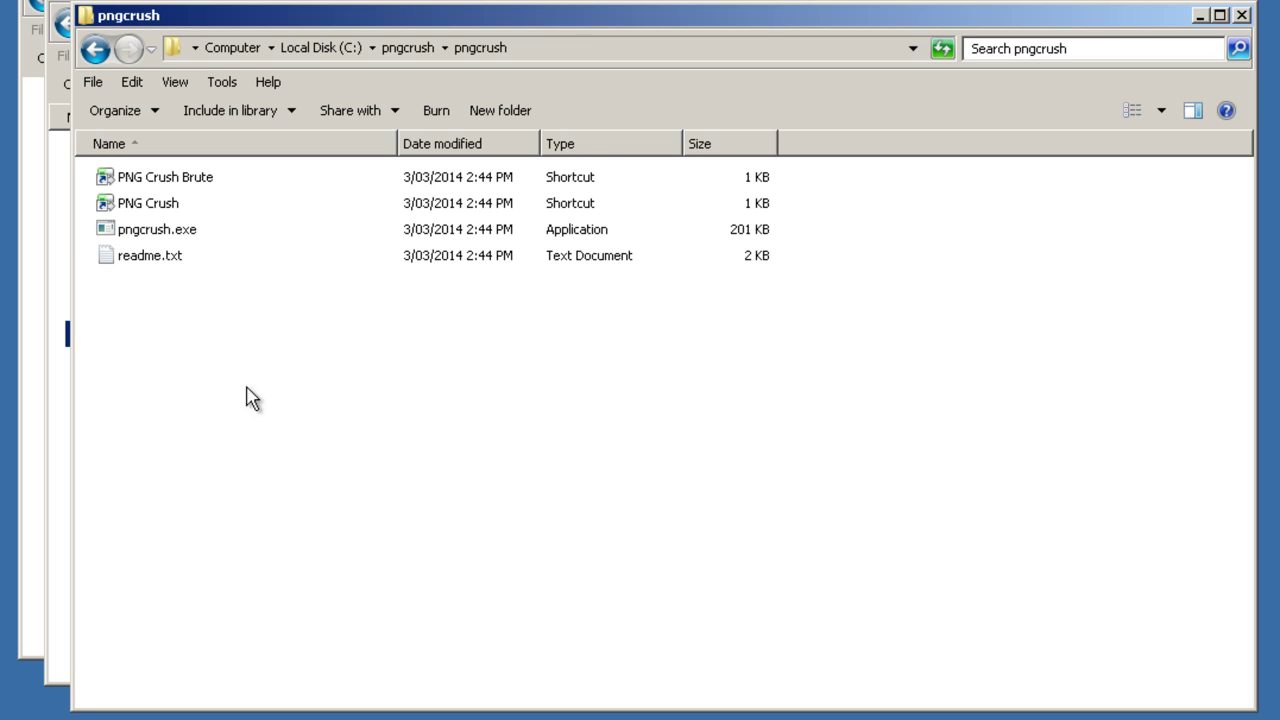
- Select the PNG Crush Brute shortcut, and check the Send to destinations offered for readme.txt without sending it
left_click(172, 186)
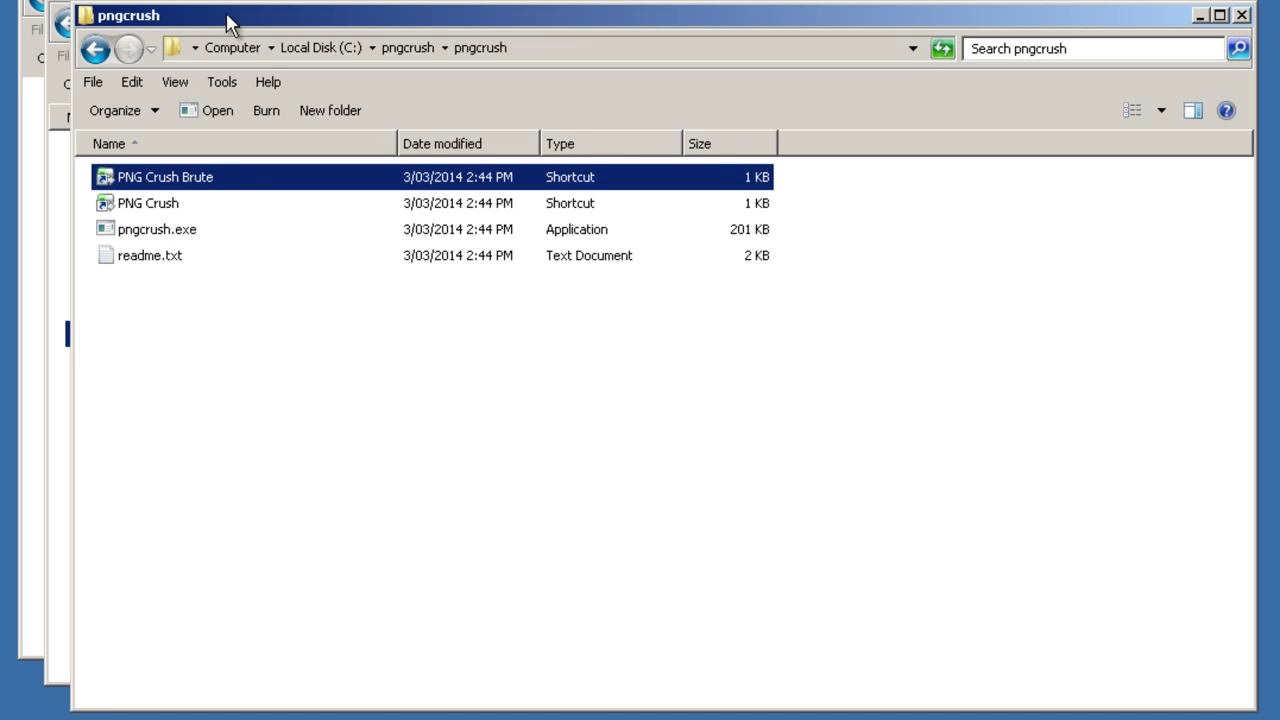
left_click(158, 262)
right_click(158, 262)
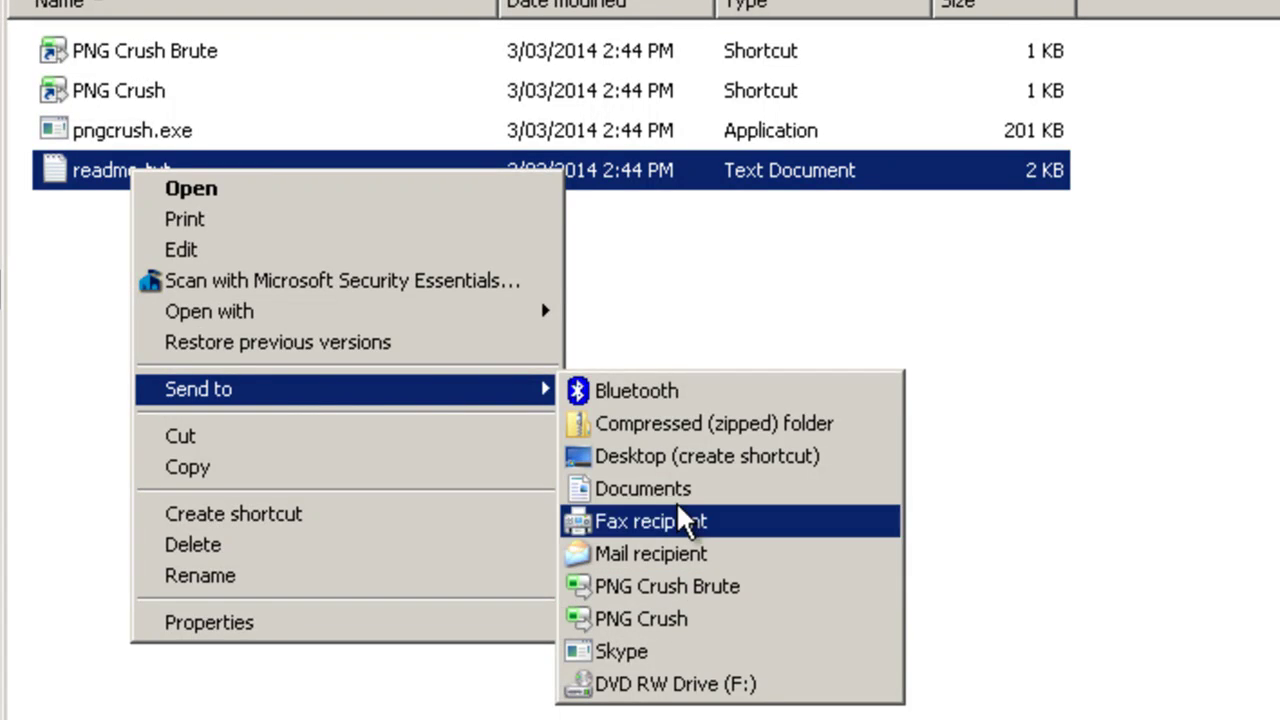
left_click(697, 273)
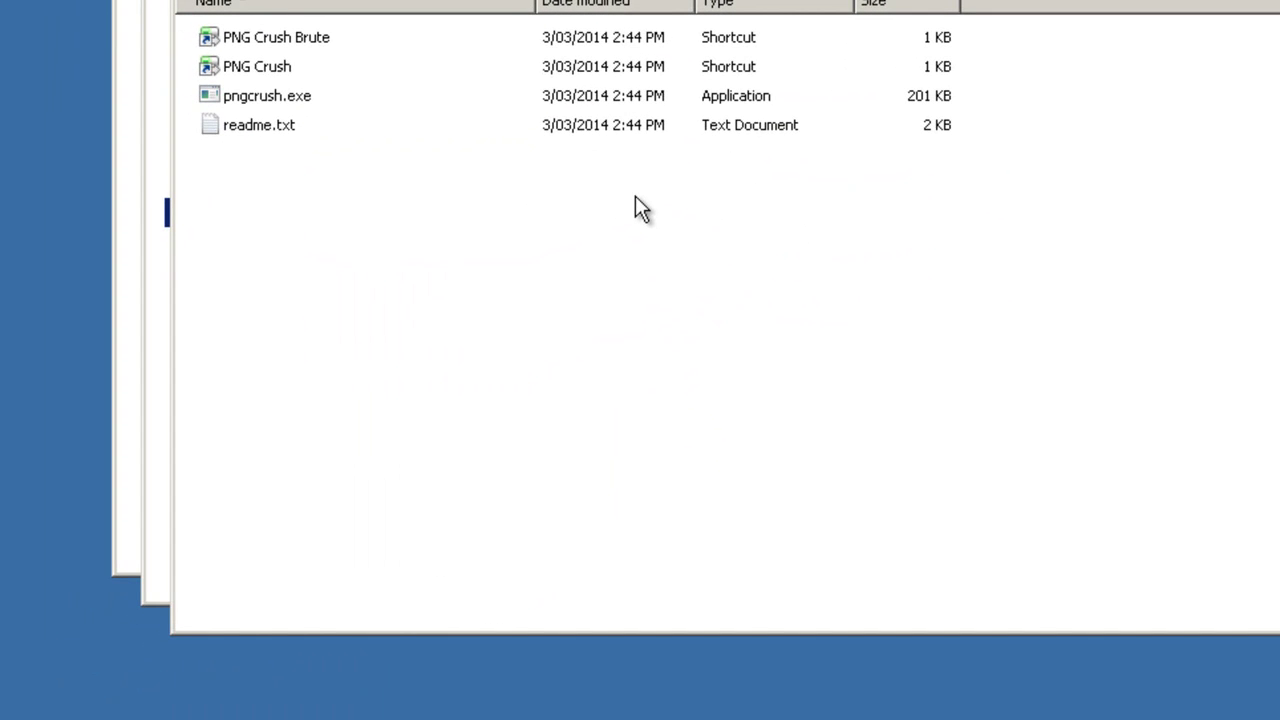
- Search Windows for shell:sendto and open the SendTo folder from the results
left_click(40, 700)
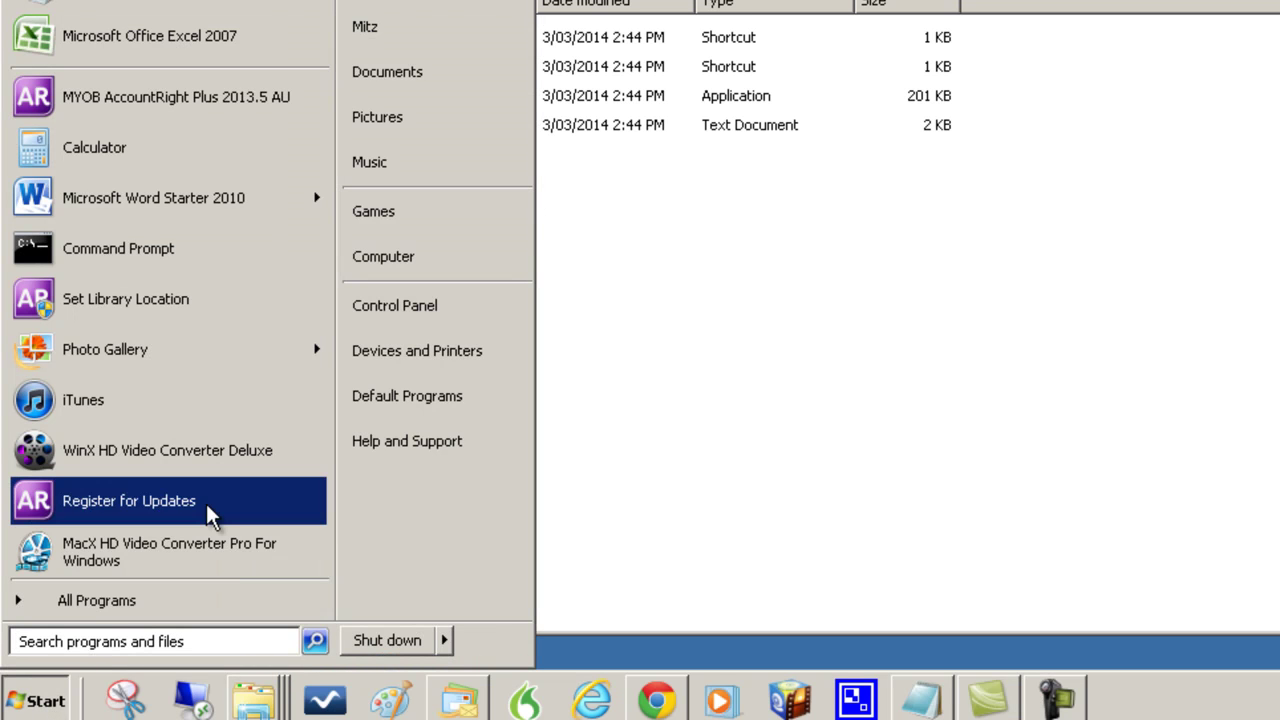
left_click(38, 641)
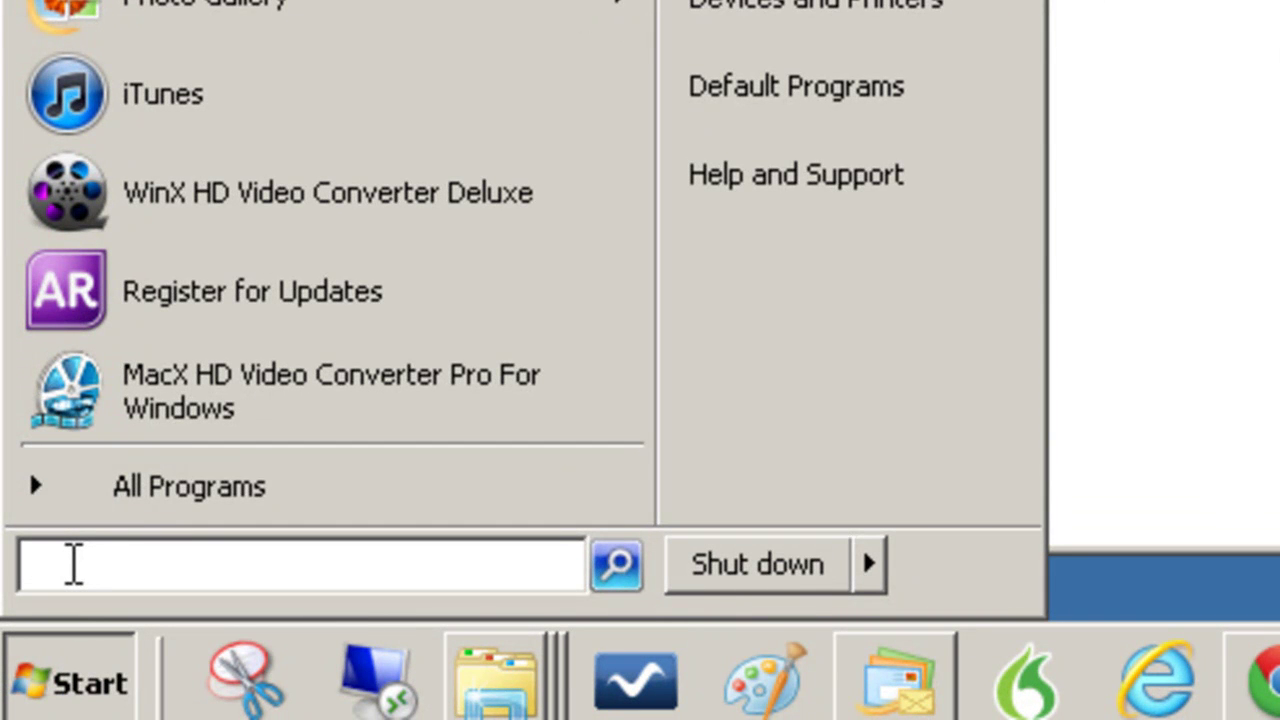
type("shell")
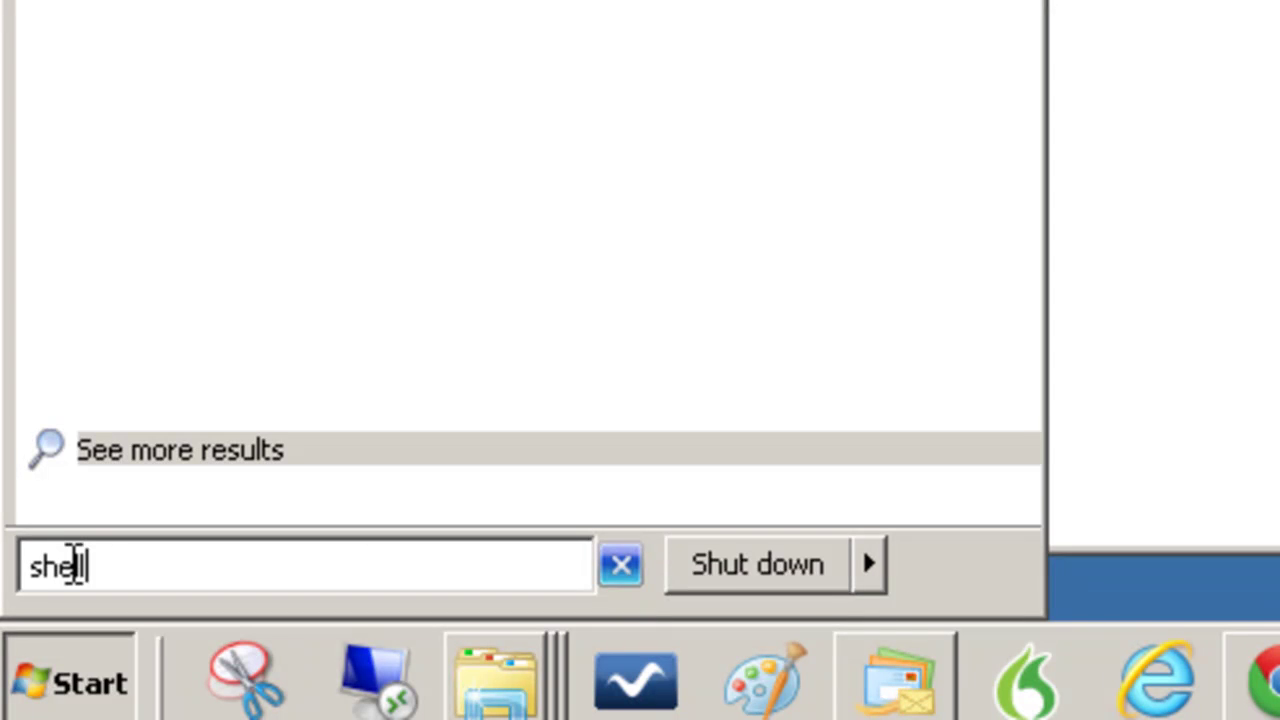
type(":")
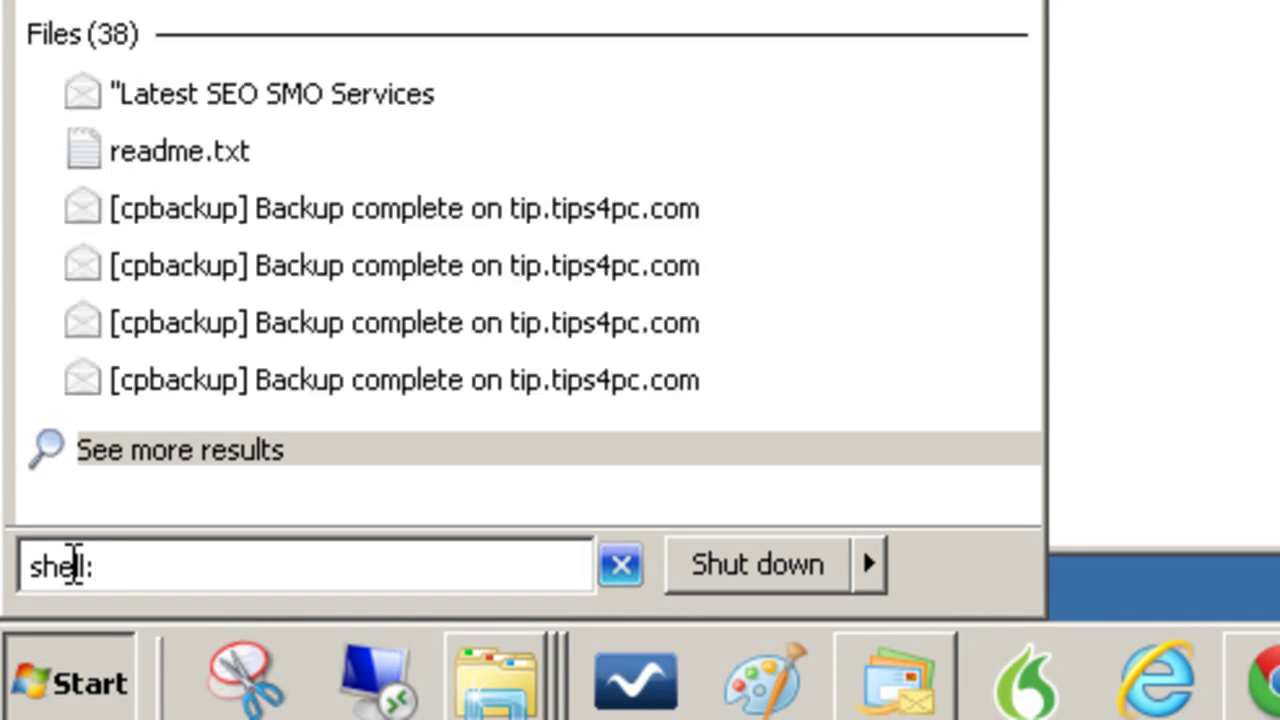
type("sendt")
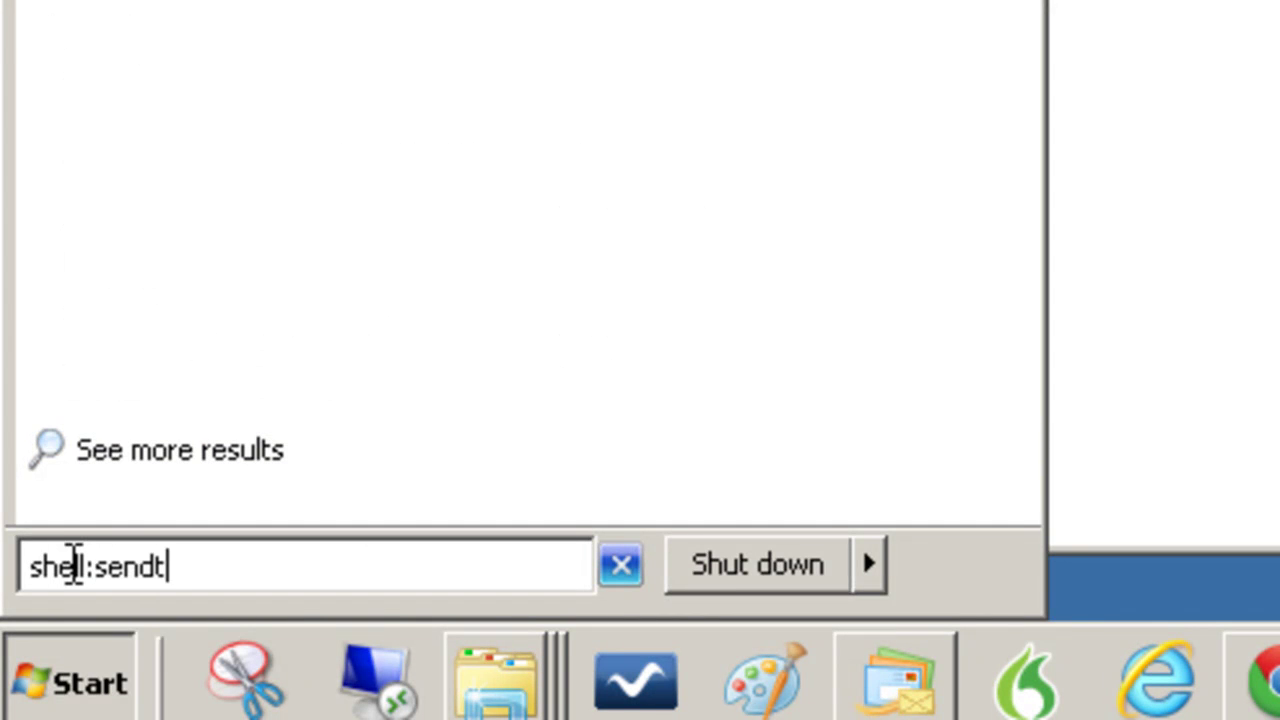
type("o")
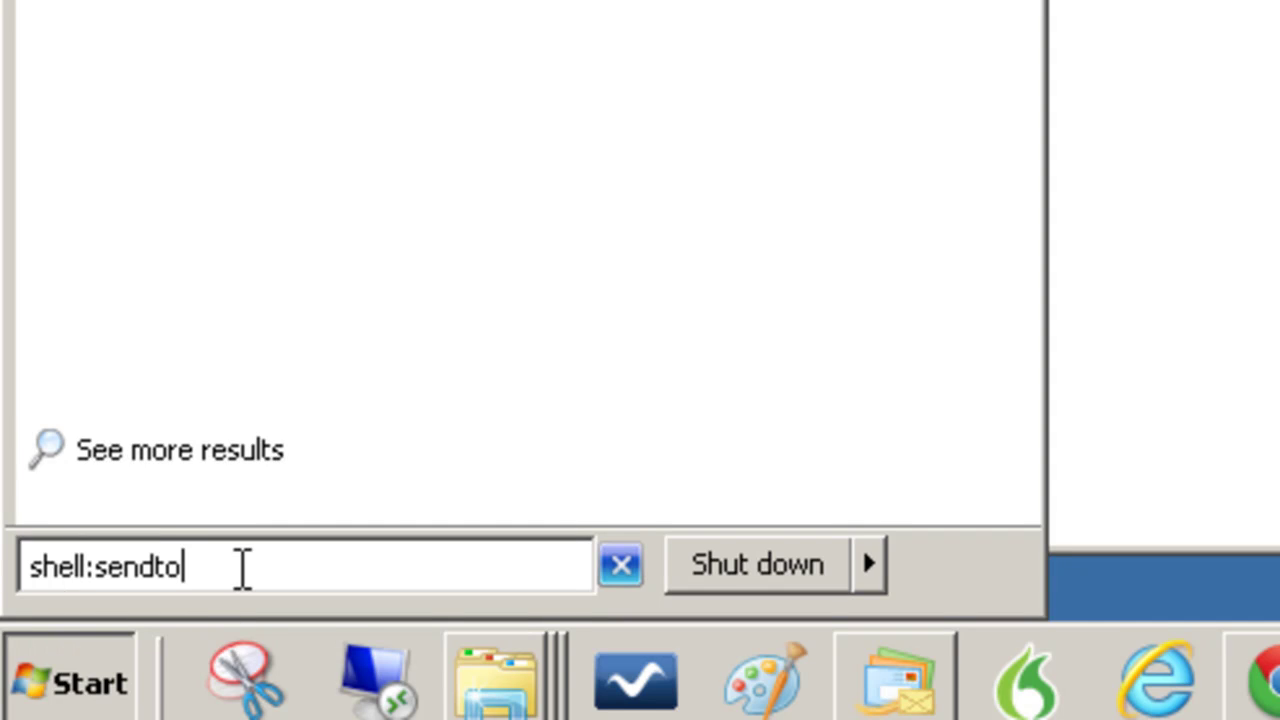
left_click_drag(240, 566, 25, 566)
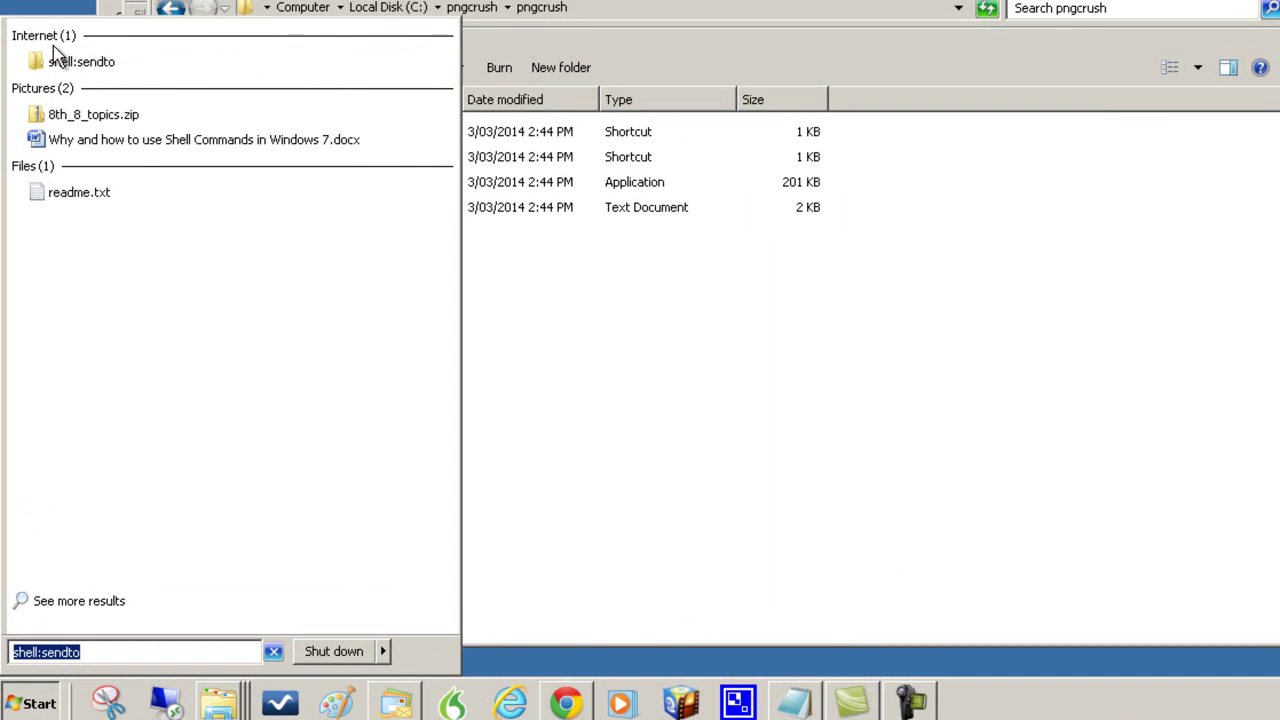
left_click(88, 66)
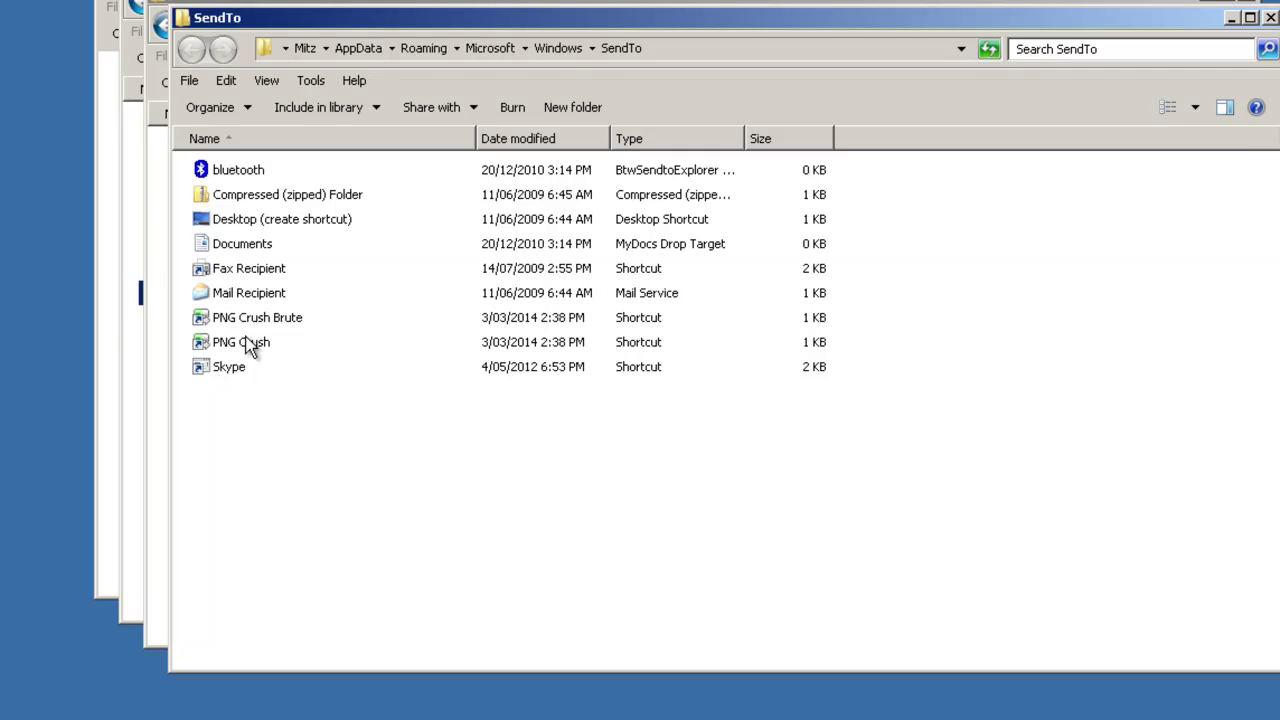
- Copy the PNG Crush Brute and PNG Crush shortcuts from the pngcrush folder and bring up the paste options in the SendTo folder
left_click_drag(280, 25, 657, 4)
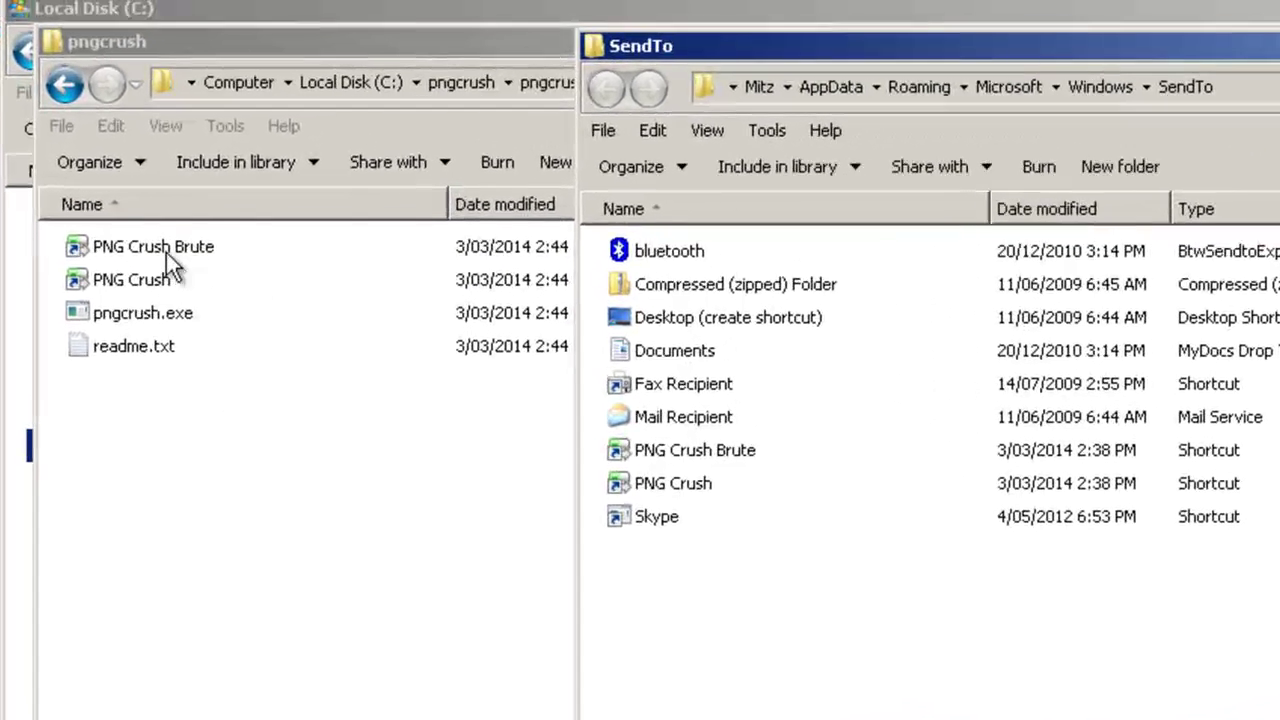
left_click(235, 145)
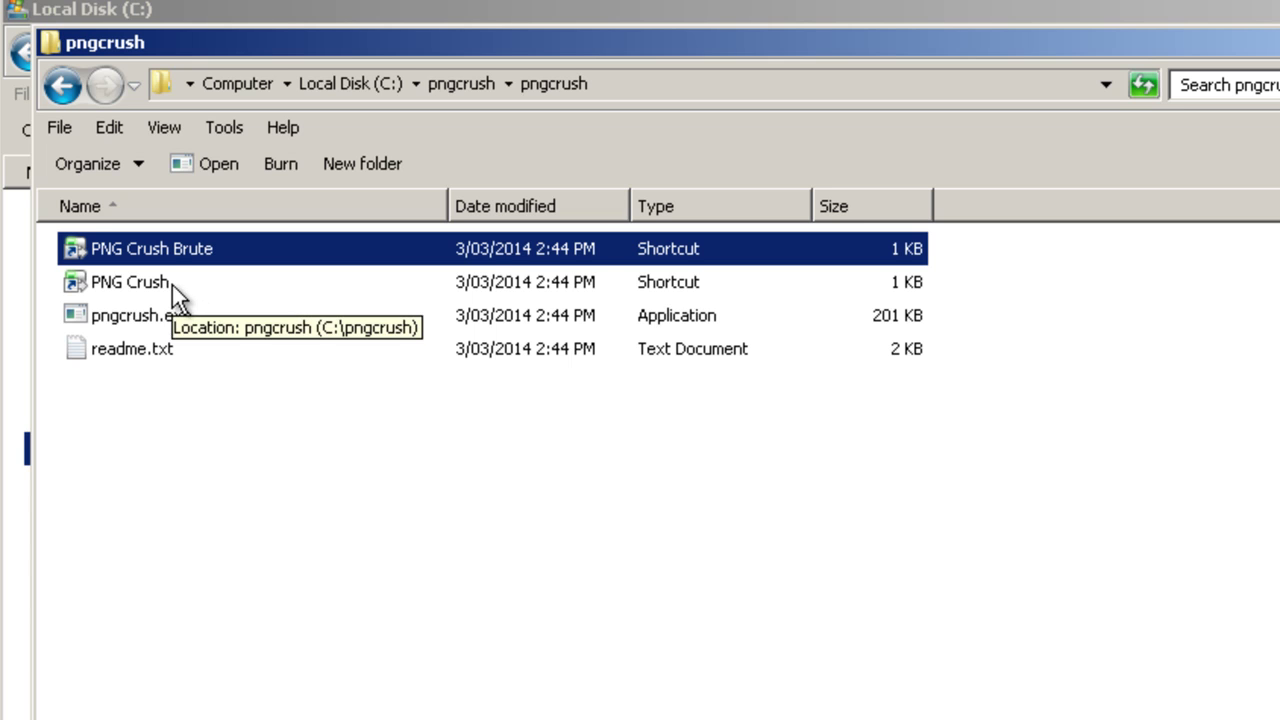
left_click(168, 285, "ctrl")
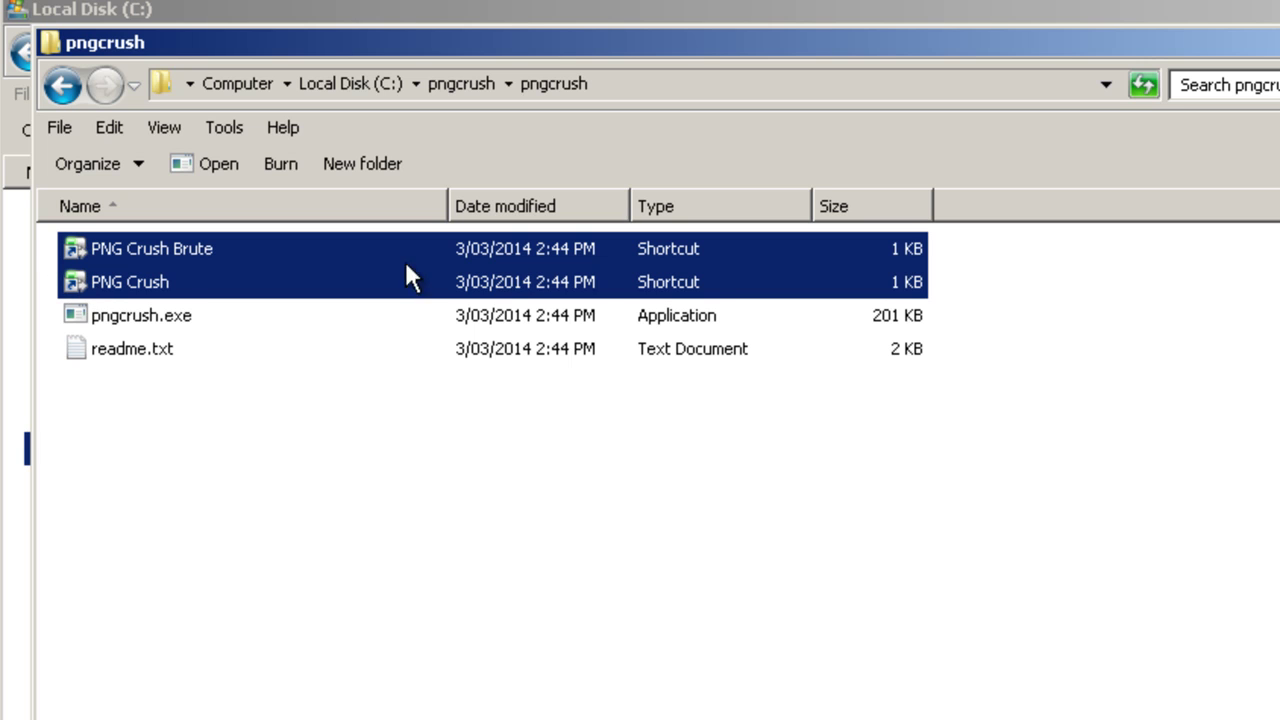
right_click(270, 282)
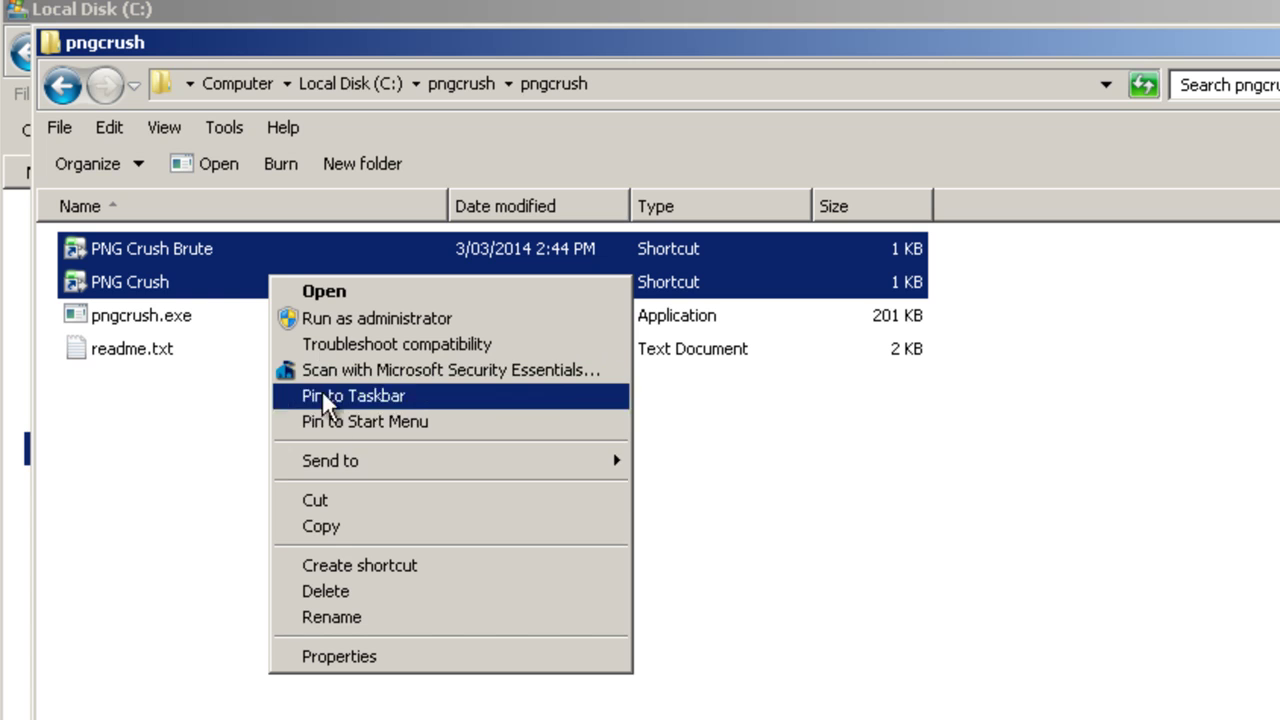
left_click(322, 527)
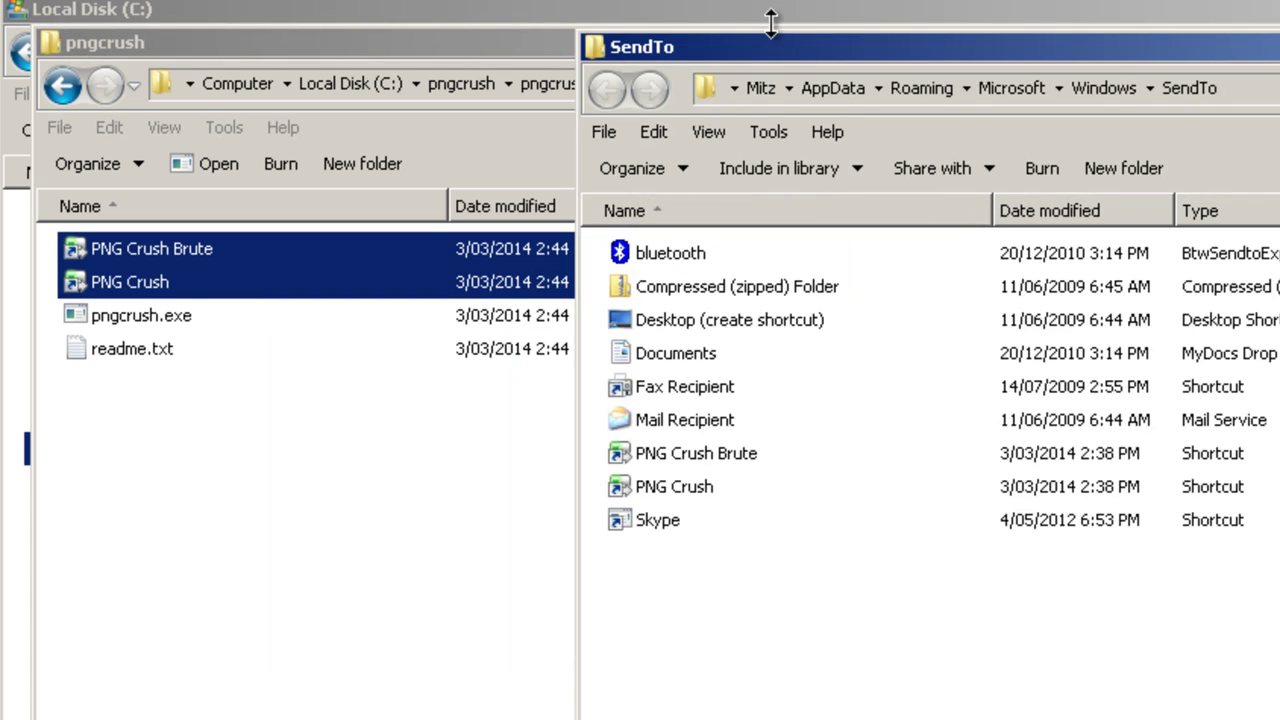
left_click_drag(778, 45, 452, 29)
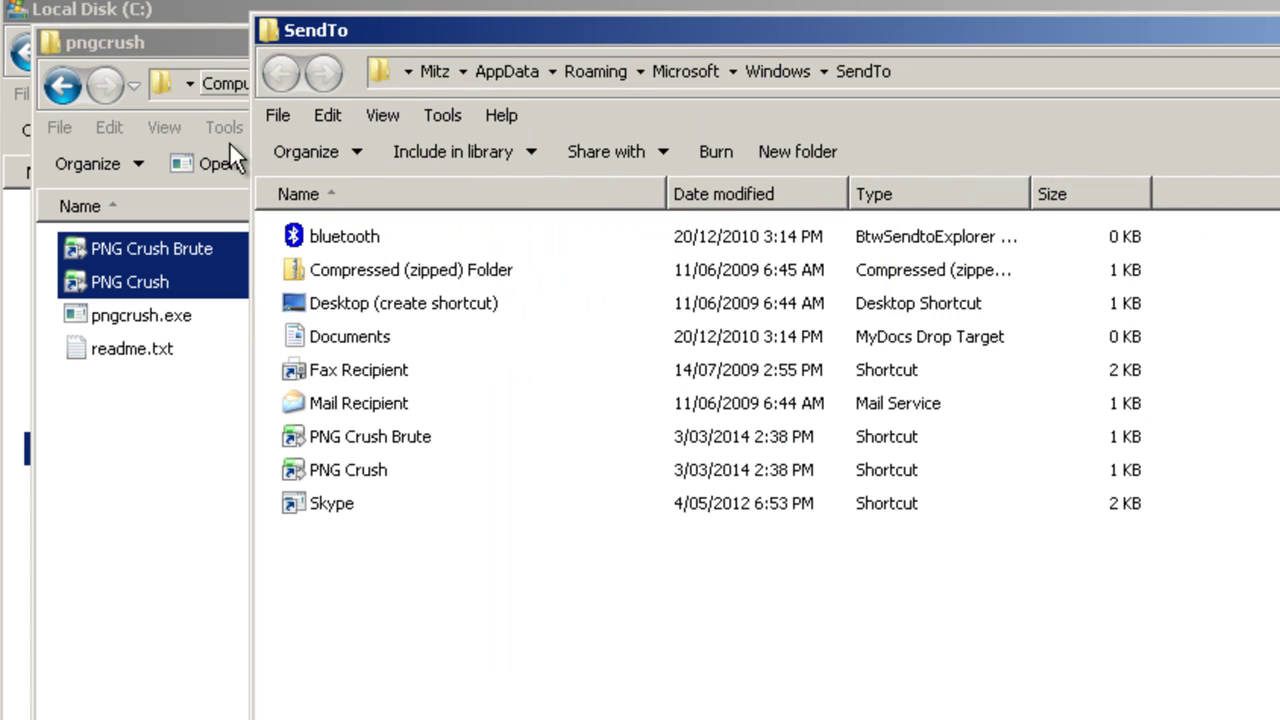
right_click(410, 577)
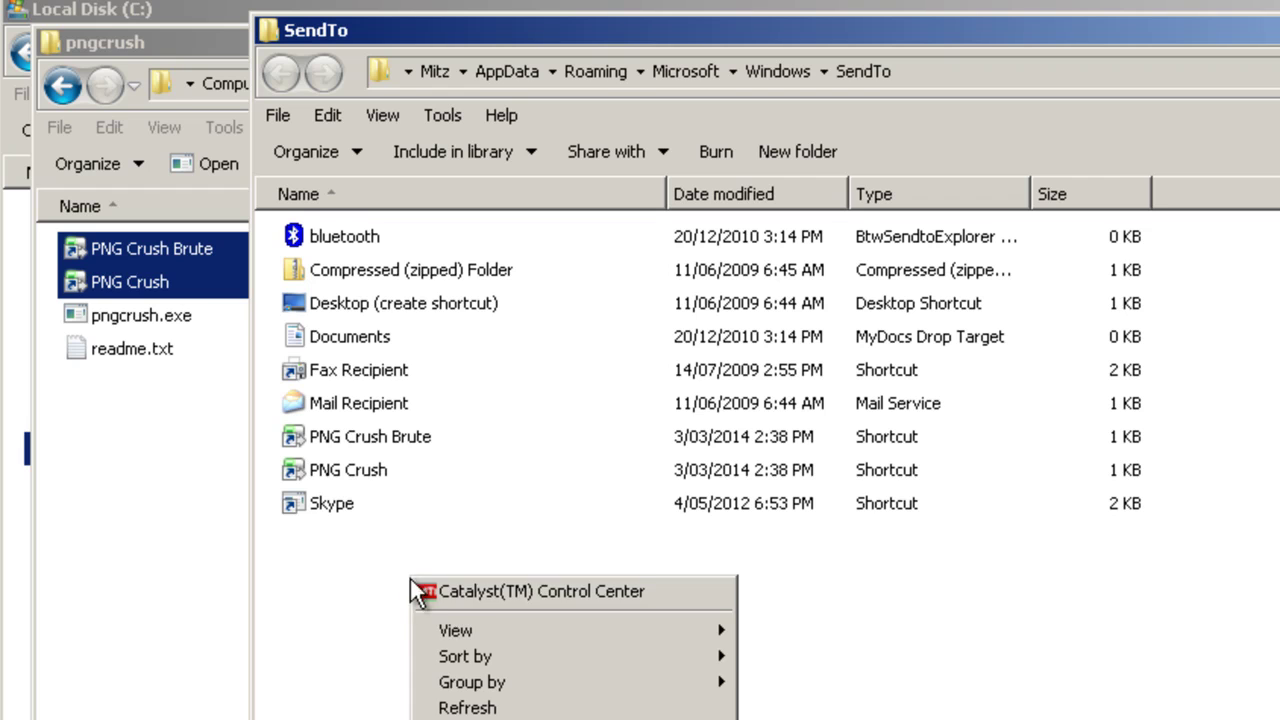
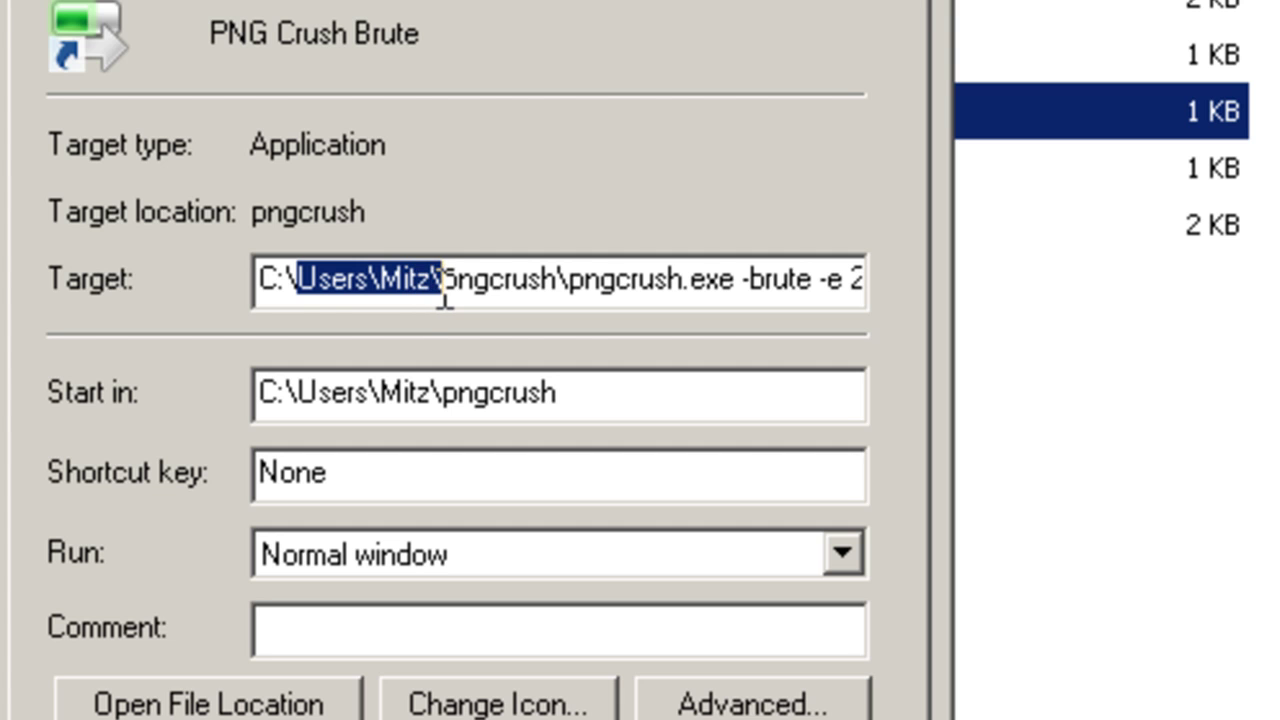
- Change the program path in the PNG Crush Brute shortcut's Target to C:\pngcrush\pngcrush\pngcrush.exe
key("BackSpace")
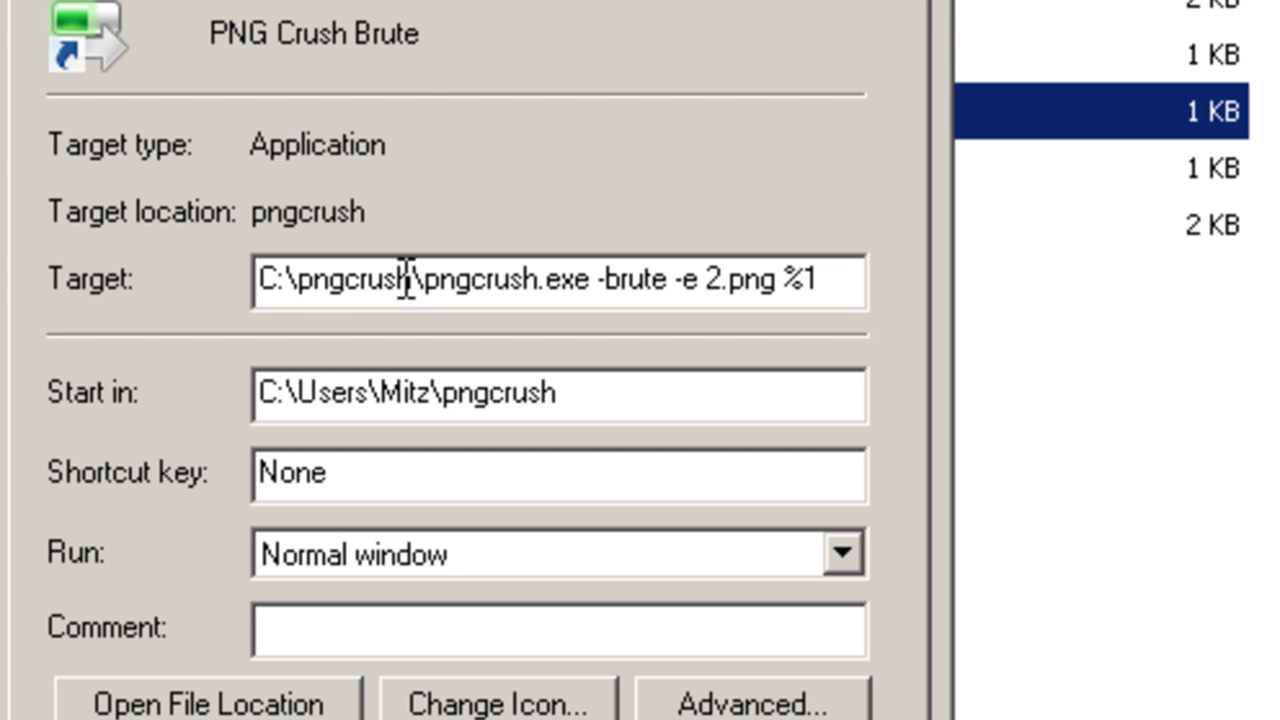
left_click_drag(414, 282, 303, 297)
right_click(335, 296)
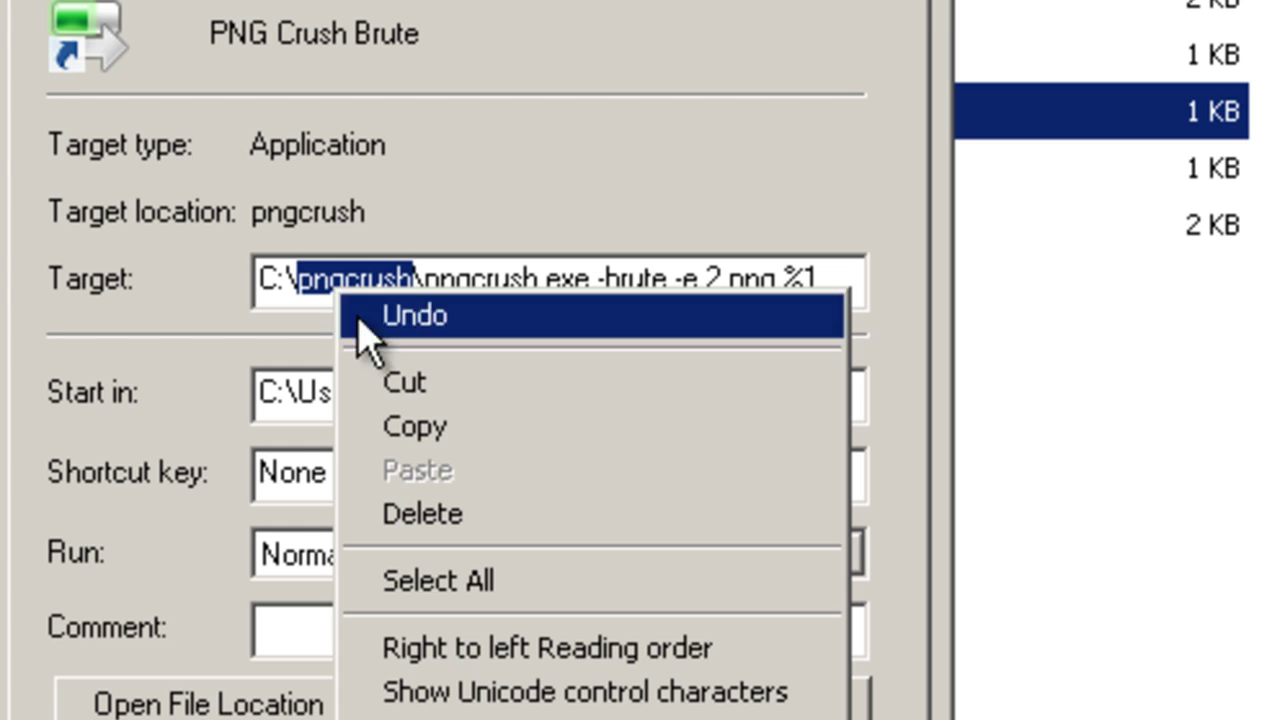
left_click(443, 428)
left_click(414, 282)
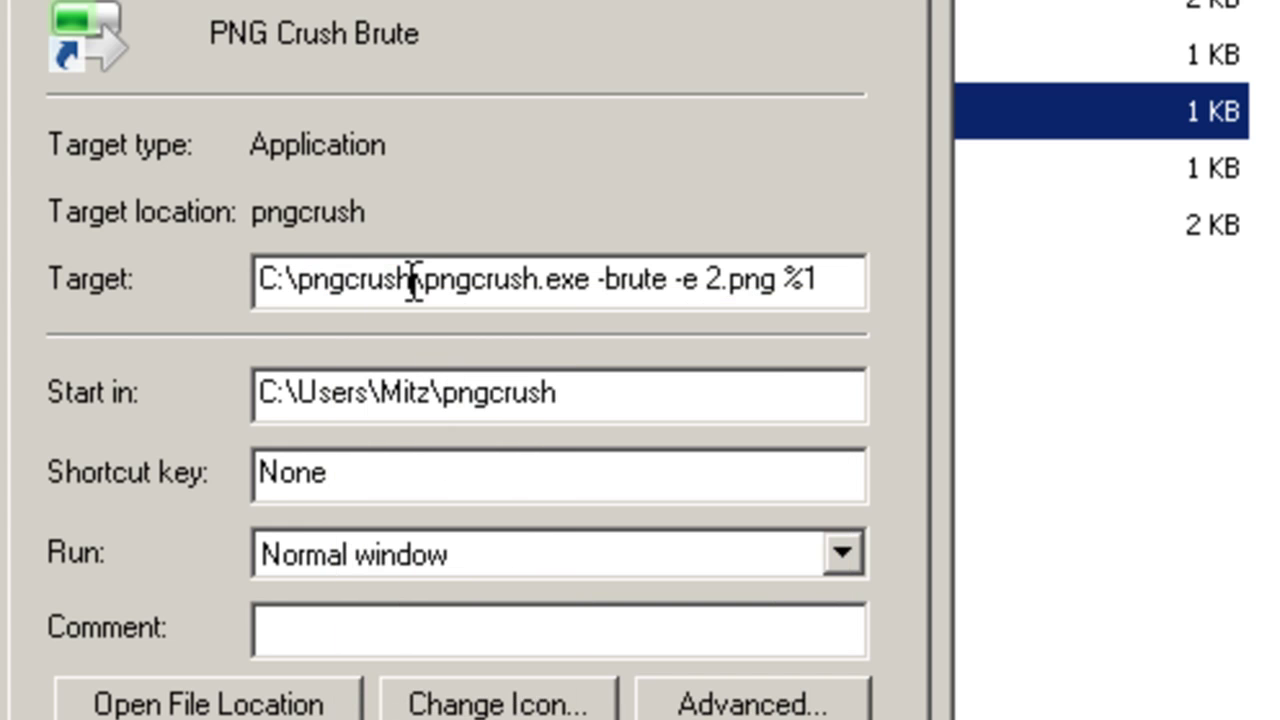
type("\\")
key("ctrl+v")
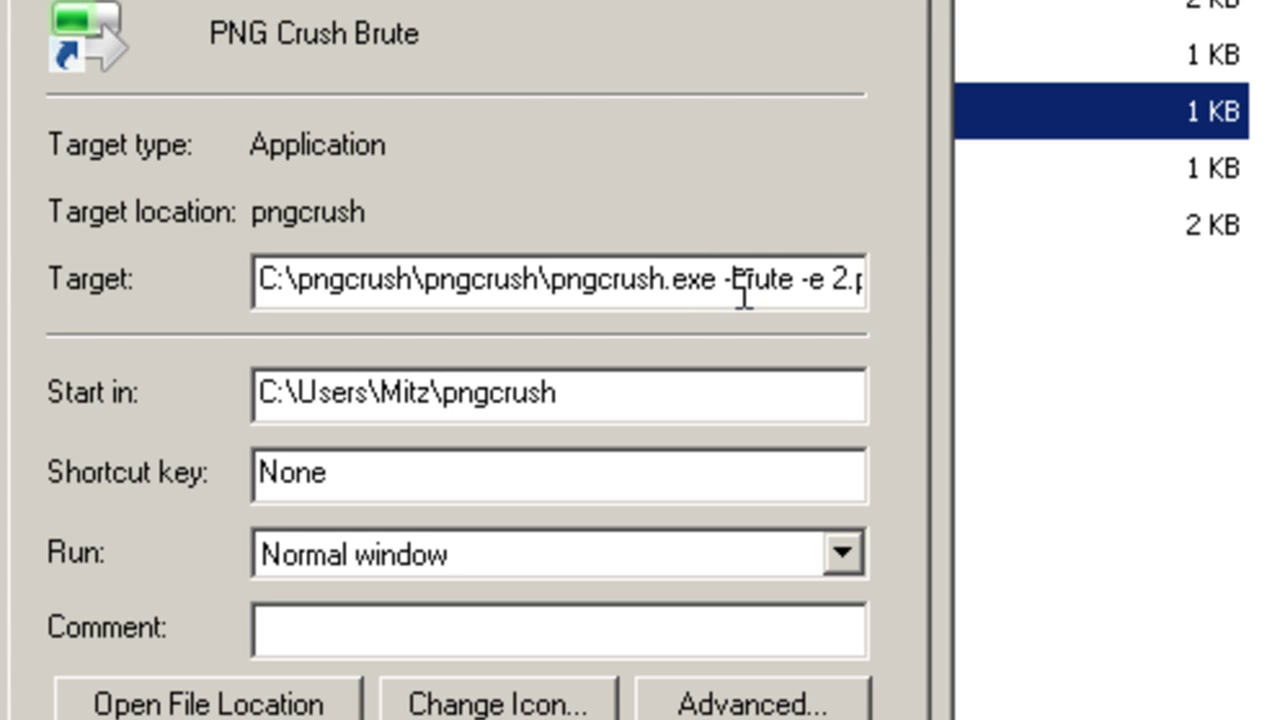
- Examine the Target's program path and its trailing options, and show the full path of the folder containing pngcrush.exe for comparison
left_click_drag(724, 286, 889, 280)
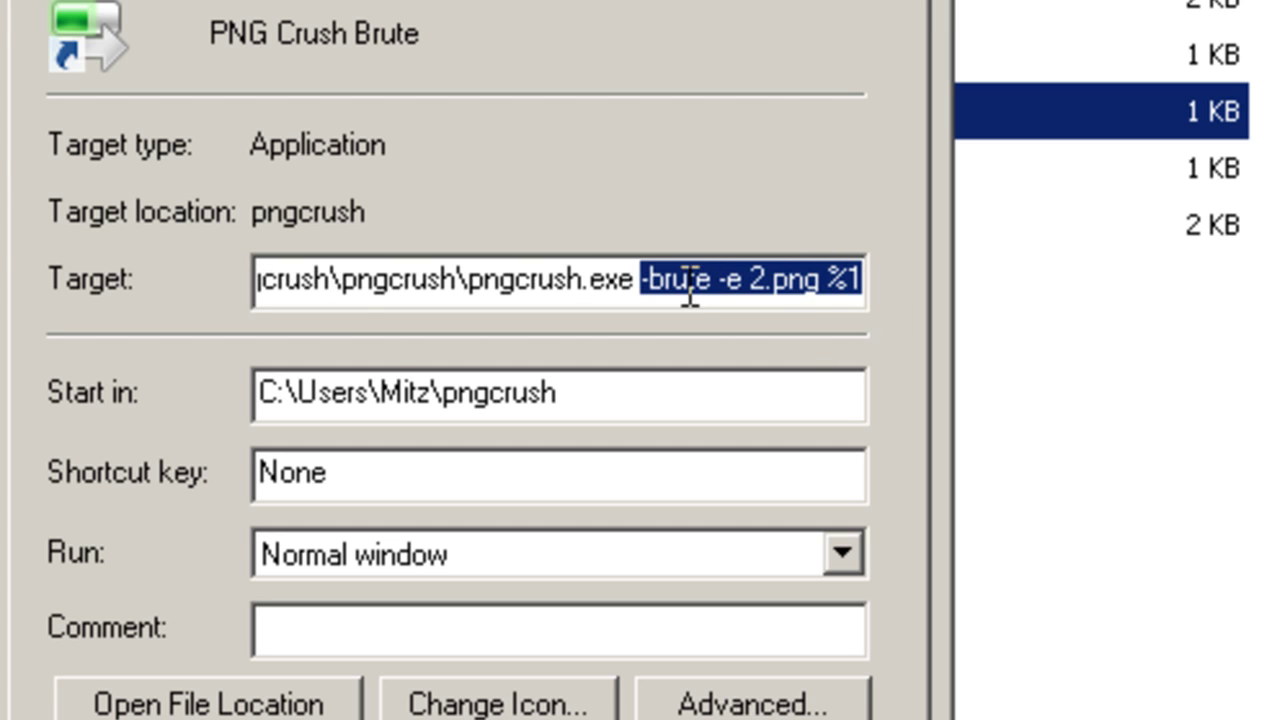
left_click(604, 288)
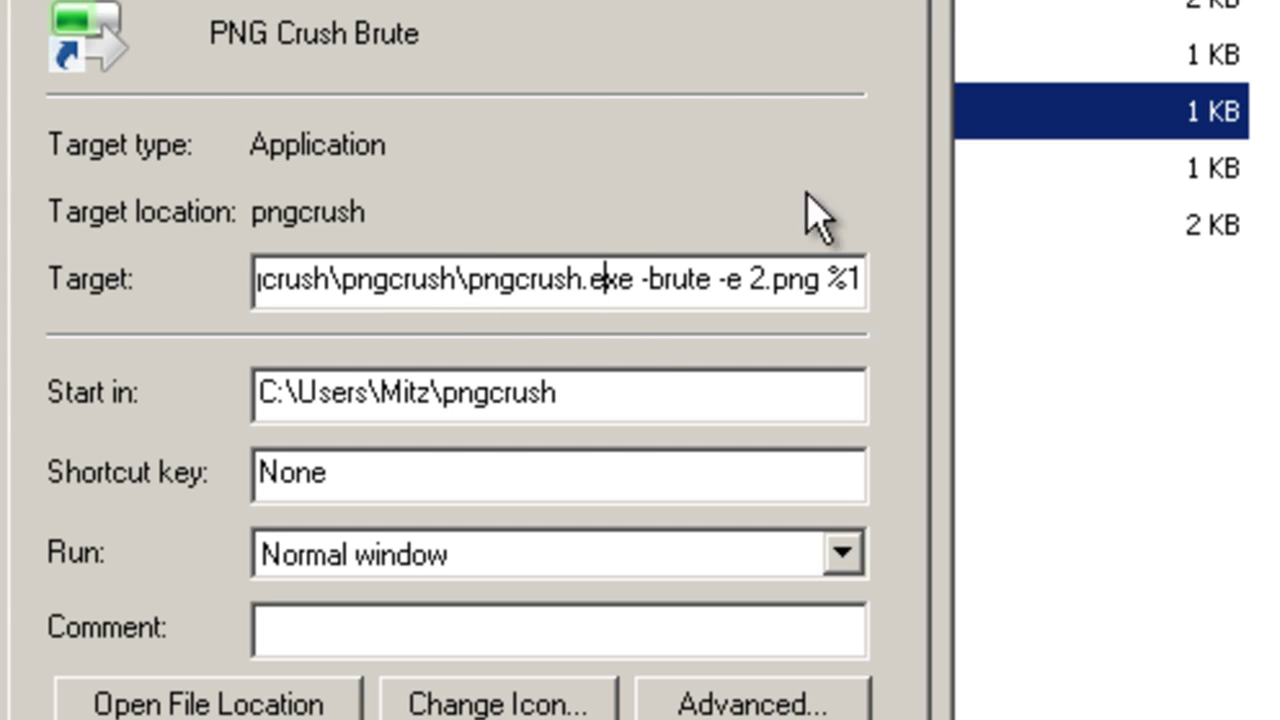
left_click_drag(585, 280, 218, 282)
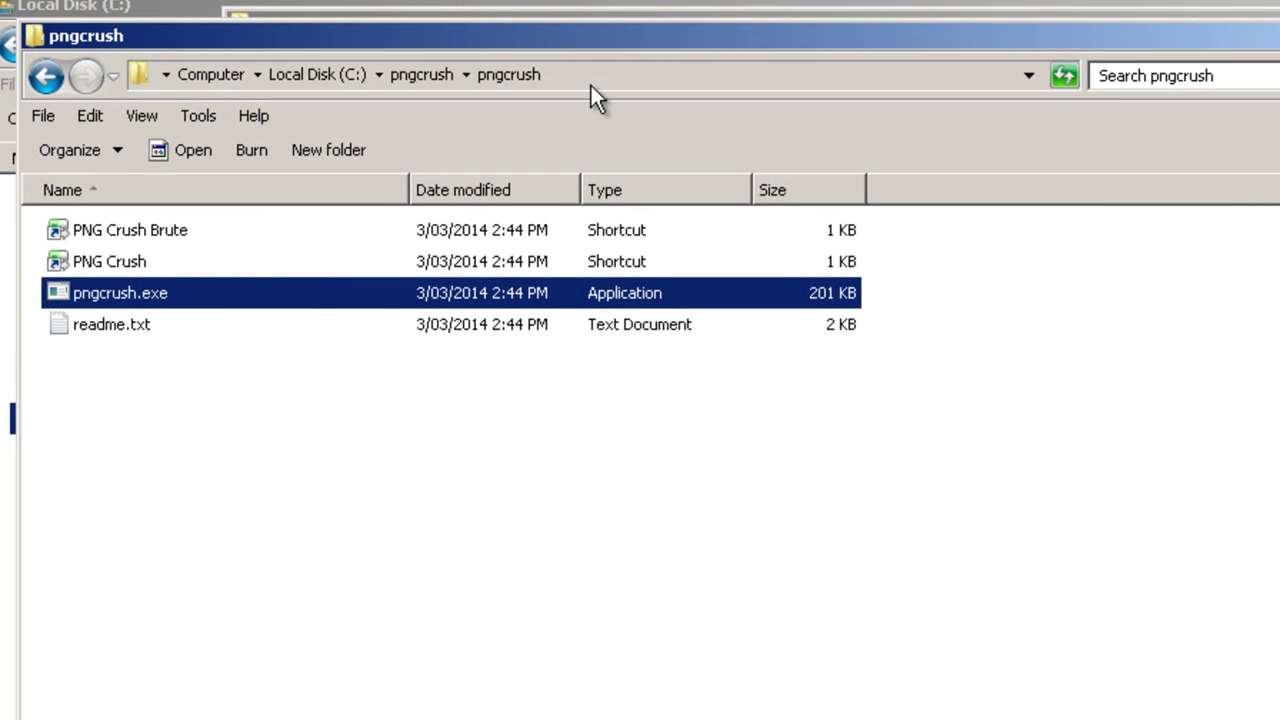
left_click(583, 66)
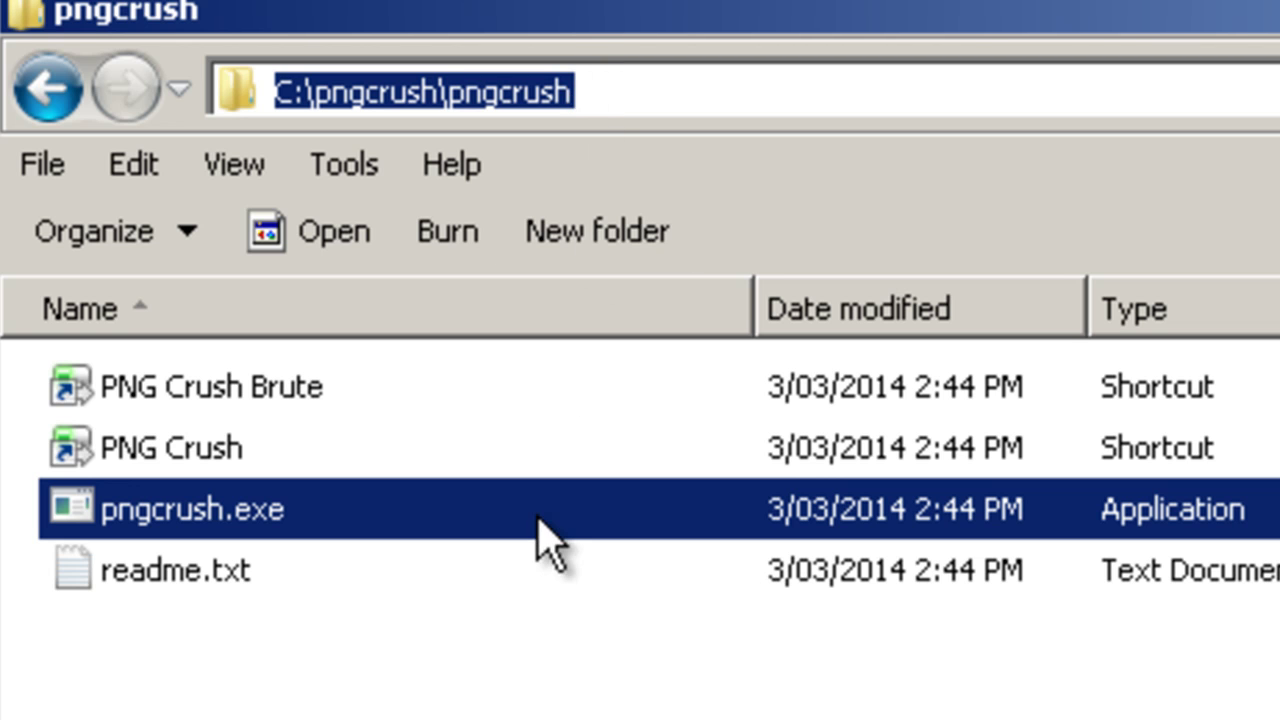
mouse_move(532, 519)
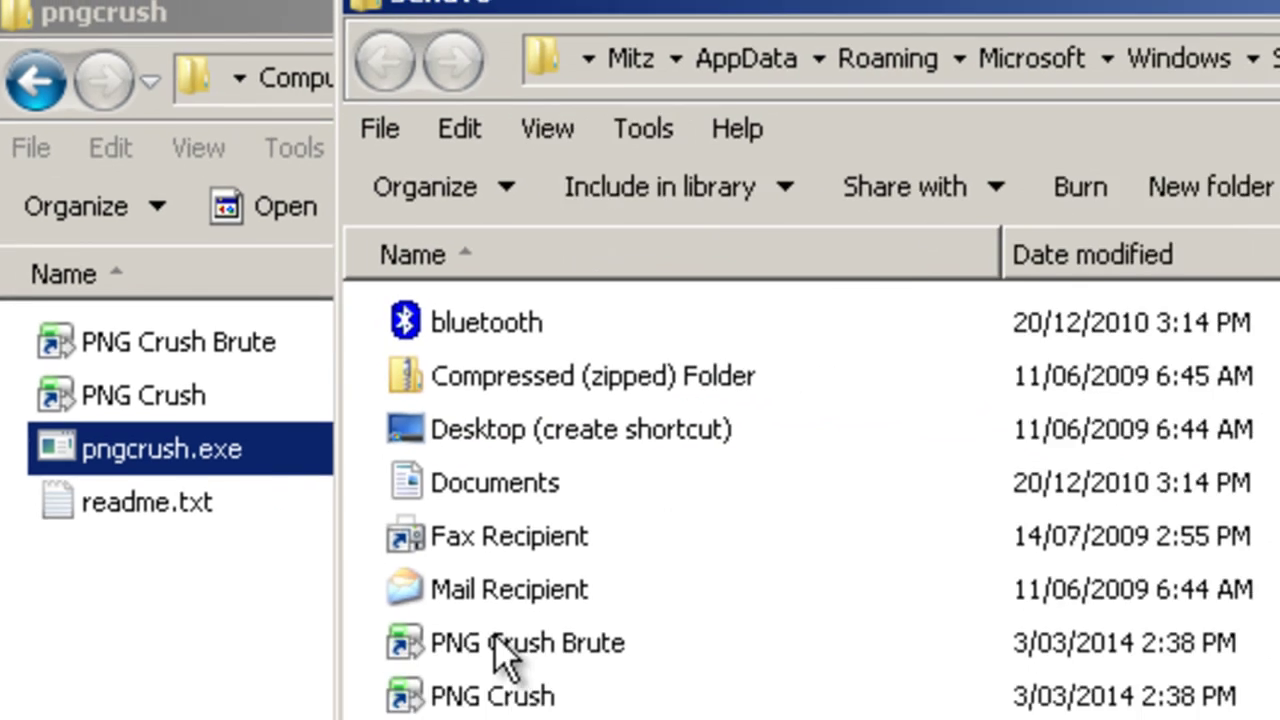
- In the properties of SendTo's PNG Crush Brute shortcut, replace the Target's folder path with the path copied from Start in
right_click(578, 718)
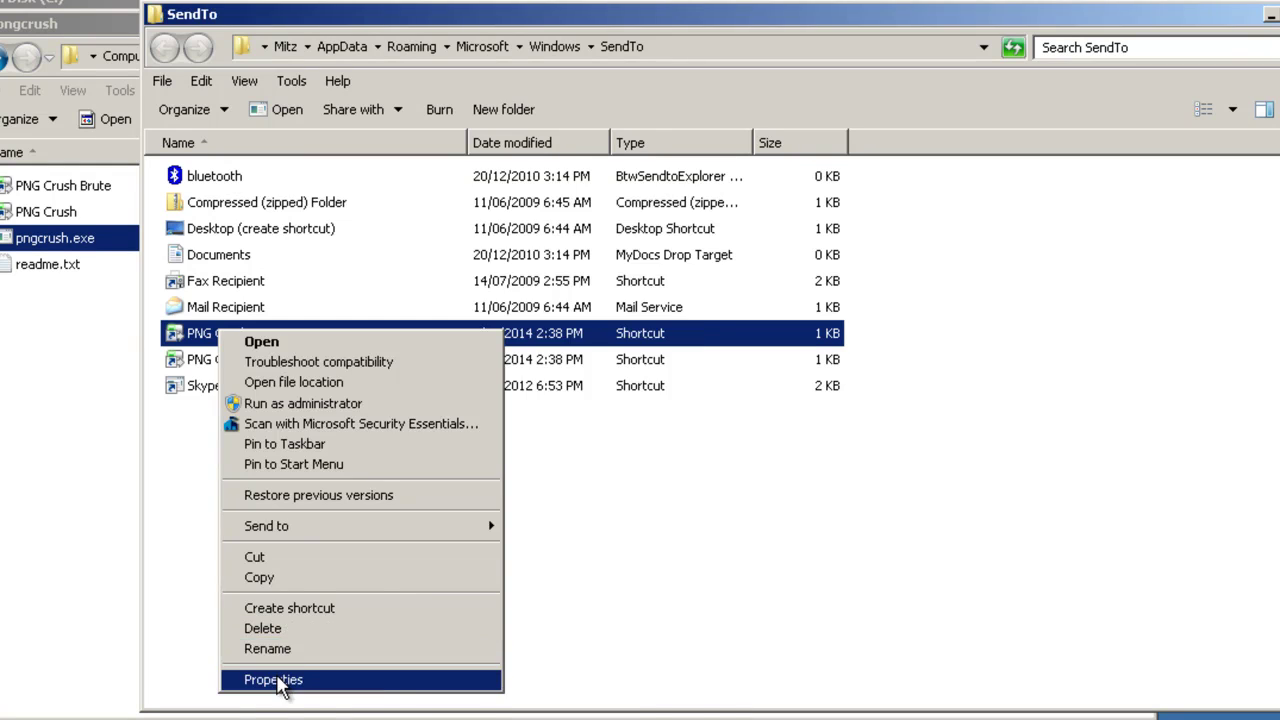
left_click(280, 680)
left_click(528, 412)
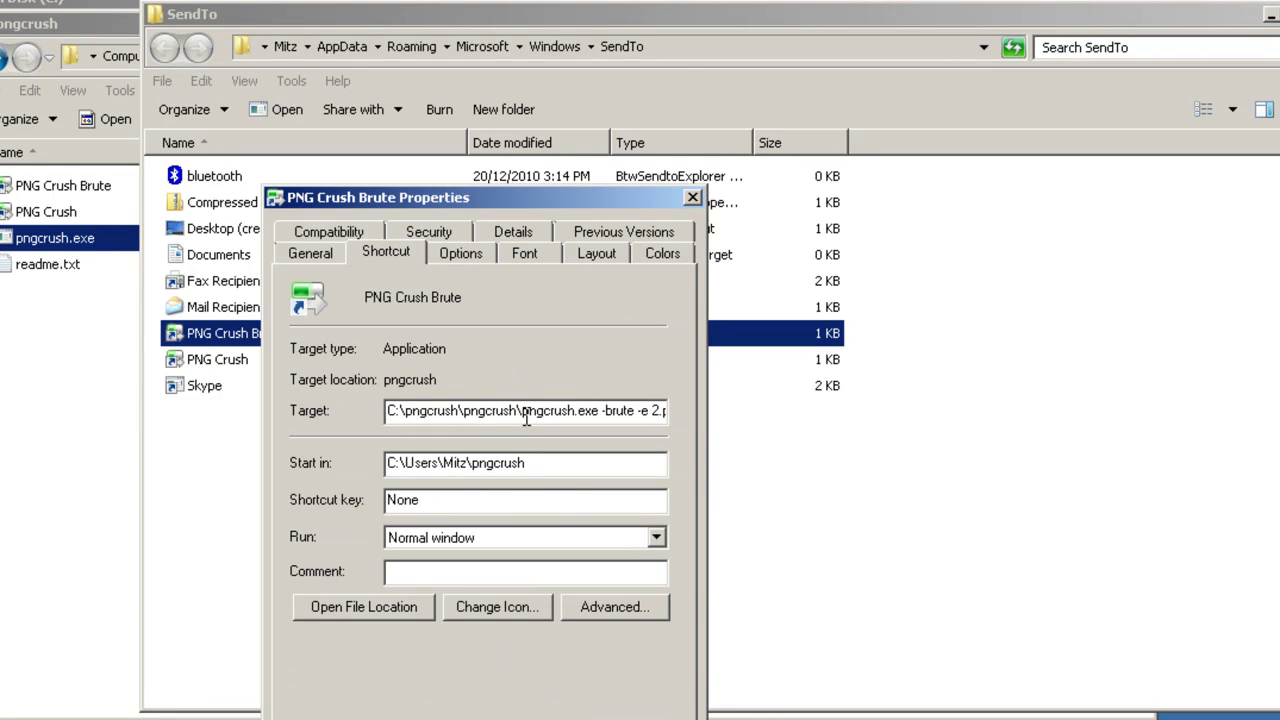
left_click_drag(532, 463, 372, 468)
right_click(467, 463)
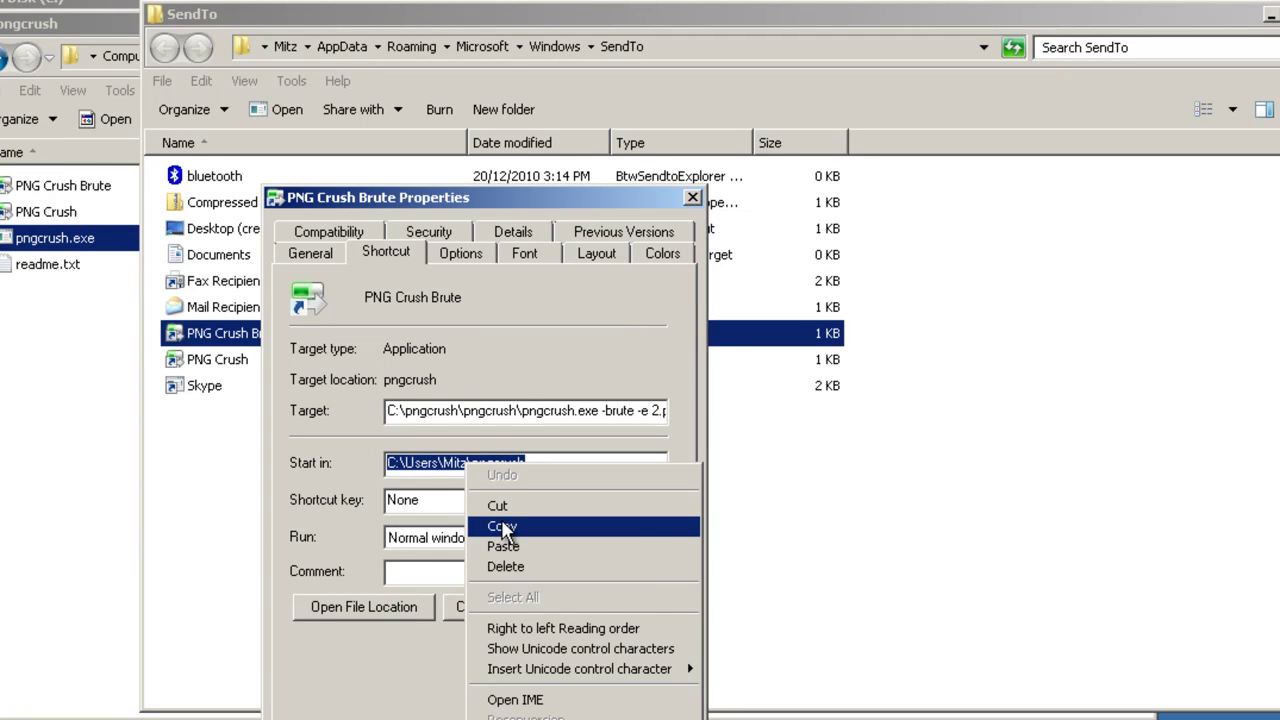
left_click(501, 527)
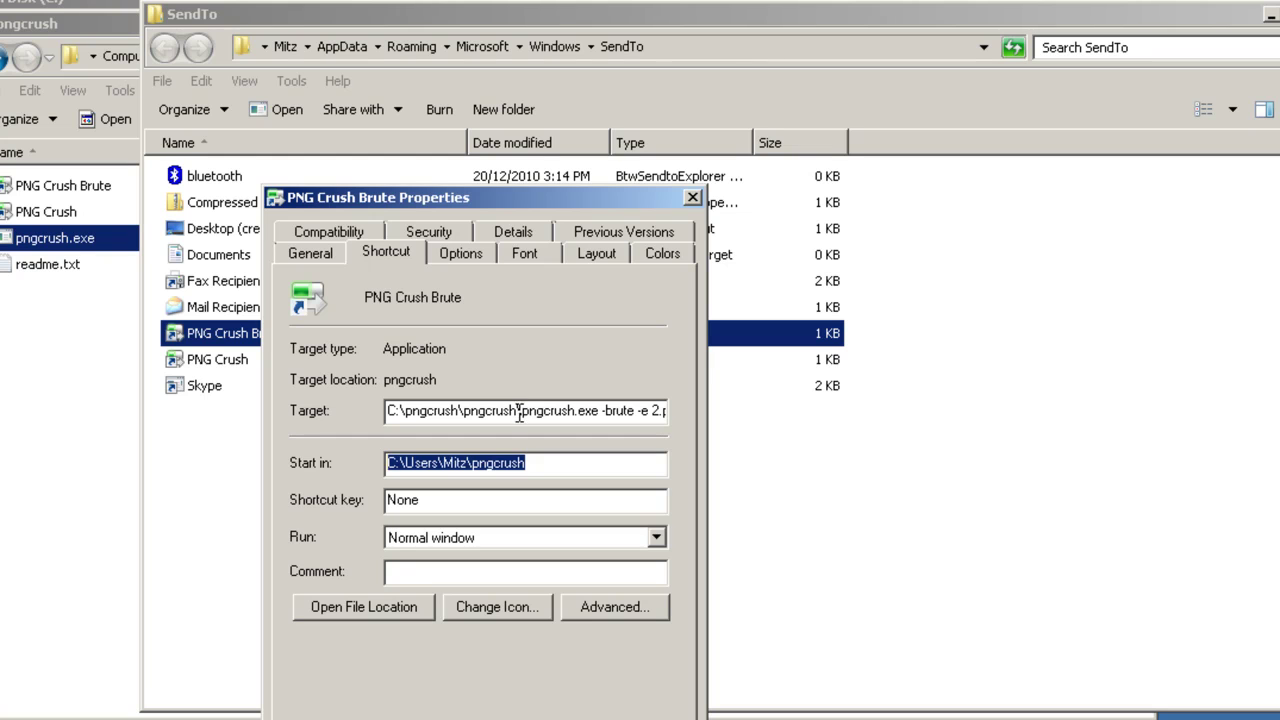
left_click_drag(516, 410, 380, 410)
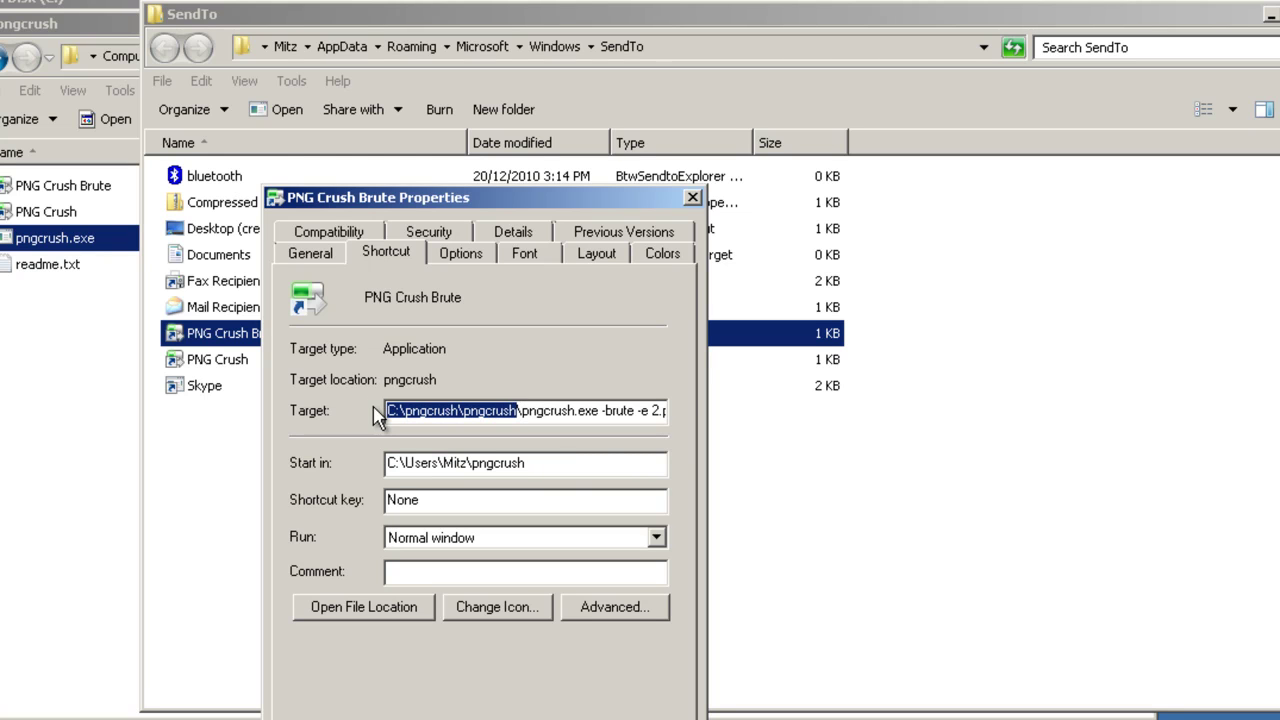
key("ctrl+v")
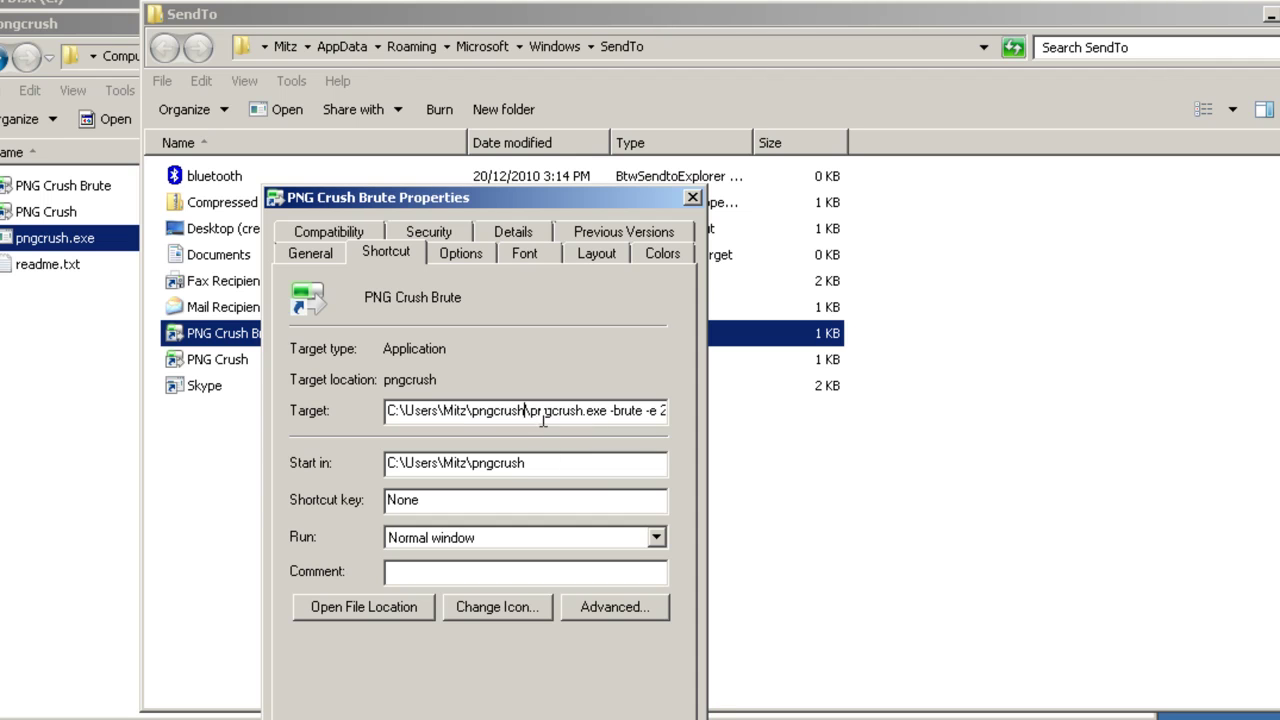
- Compare the folder path in the PNG Crush Brute shortcut's Target with its Start in path, and review the Target's trailing options
double_click(450, 414)
left_click_drag(536, 468, 380, 470)
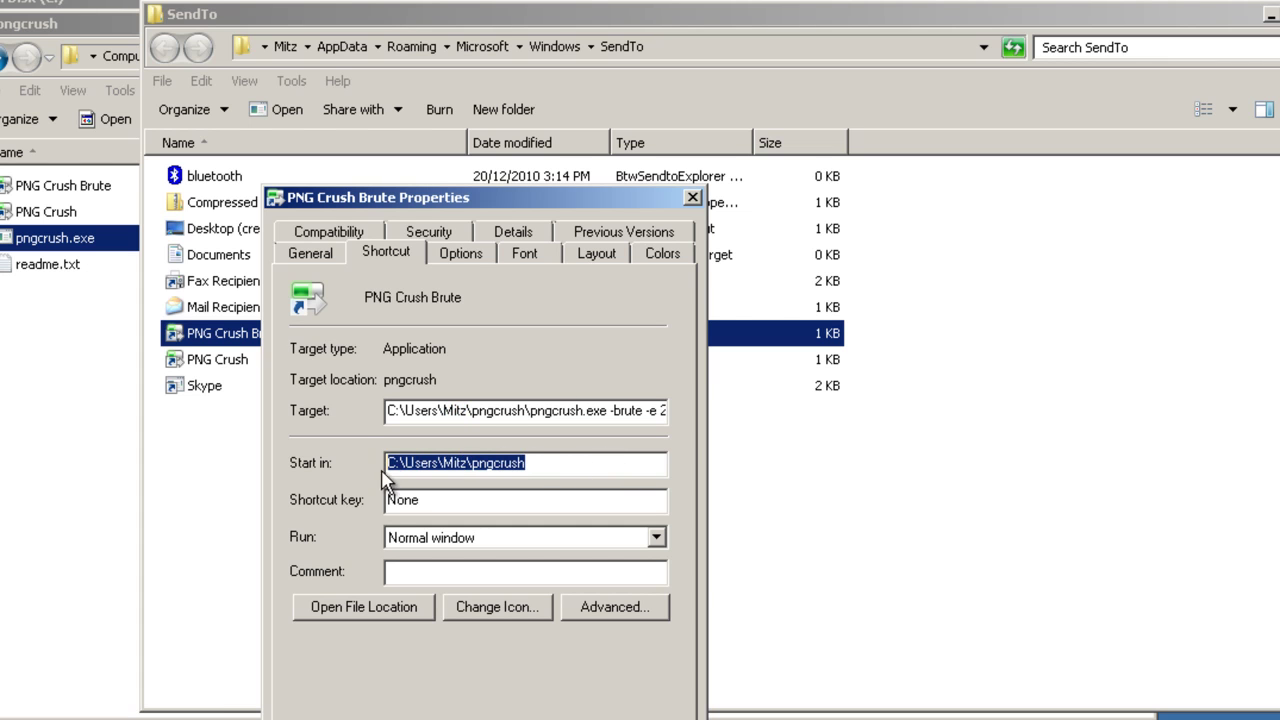
left_click_drag(388, 411, 526, 411)
left_click_drag(536, 465, 349, 460)
left_click_drag(533, 411, 710, 420)
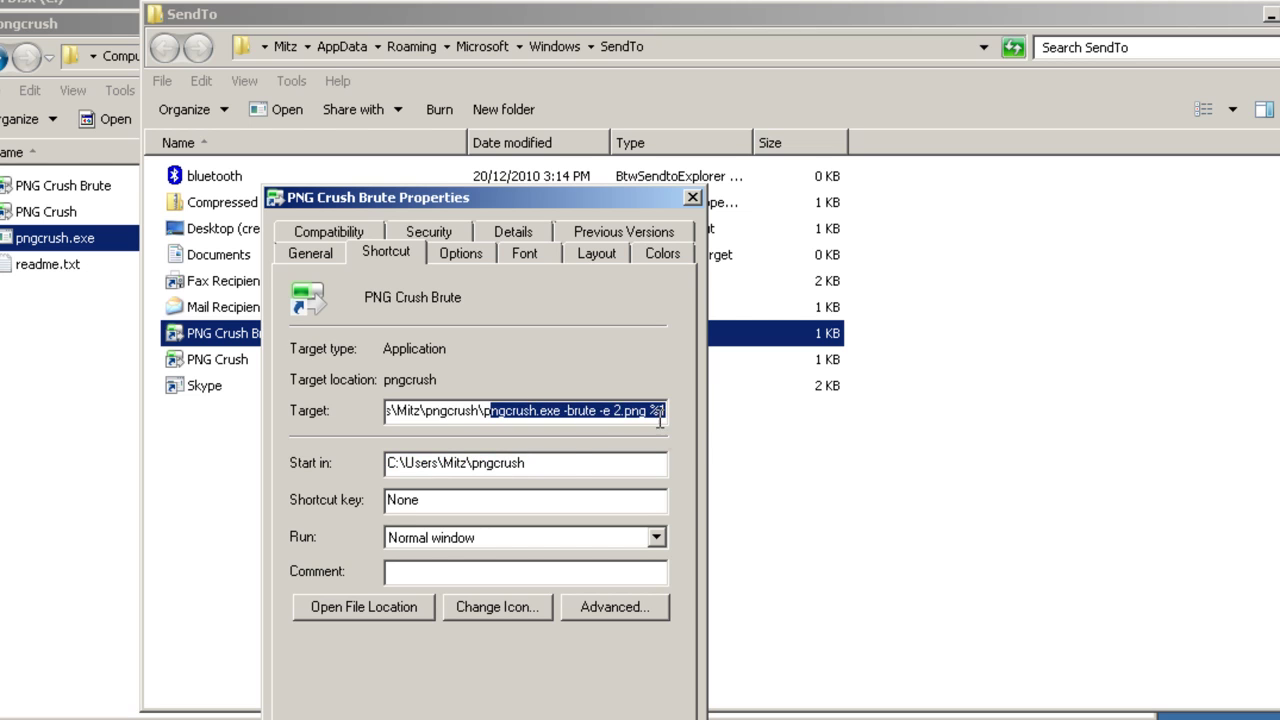
left_click(530, 465)
left_click_drag(530, 465, 338, 448)
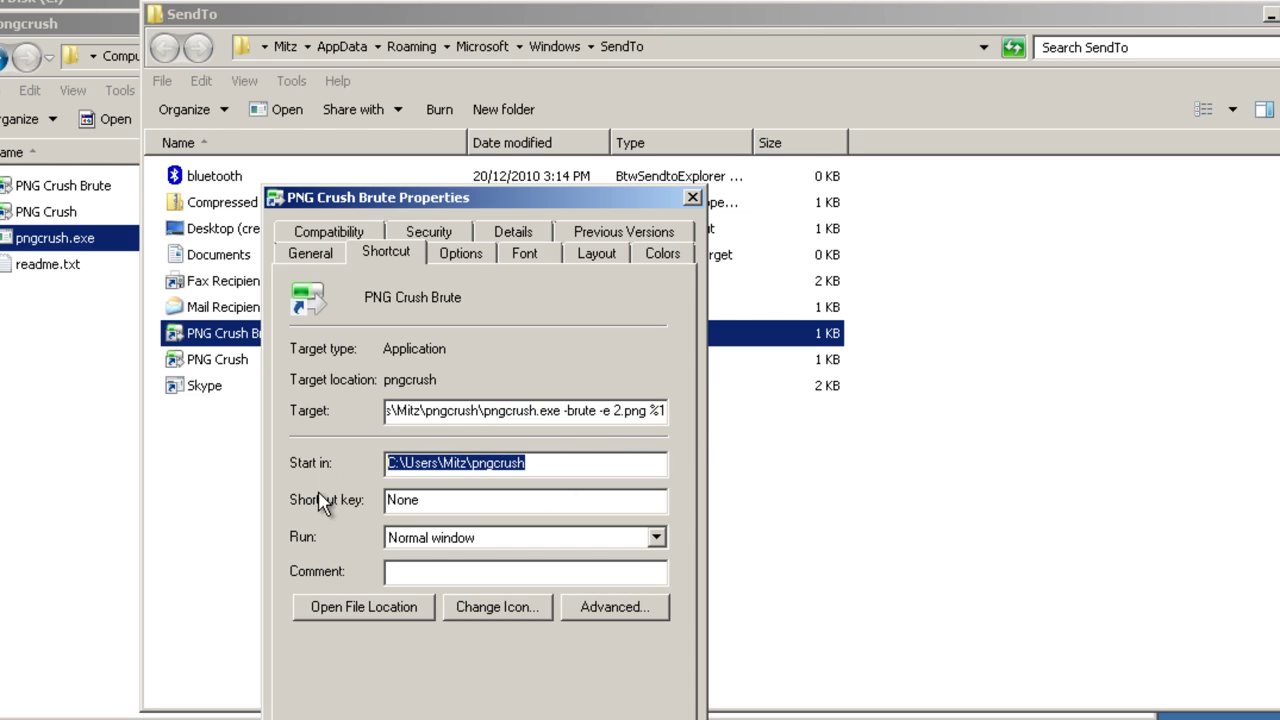
left_click(549, 470)
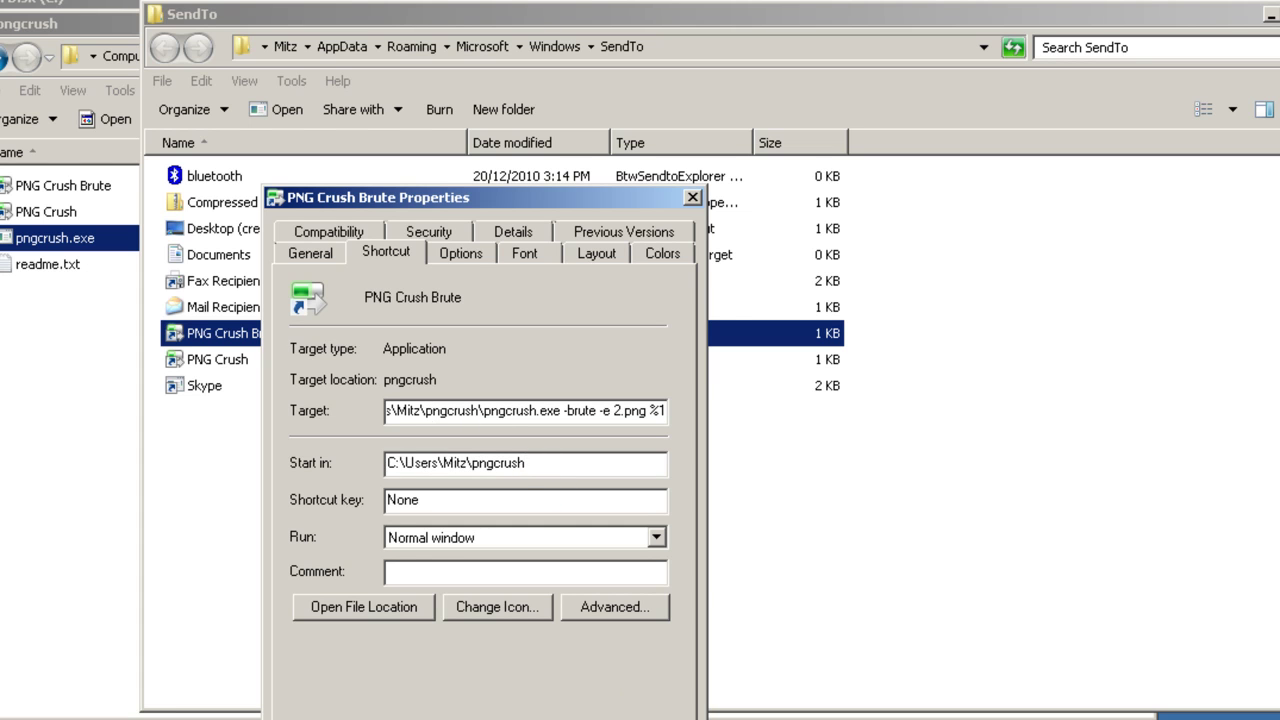
- Review the full Target path in the PNG Crush Brute shortcut's properties, from the drive letter through the program name
key("shift+Tab")
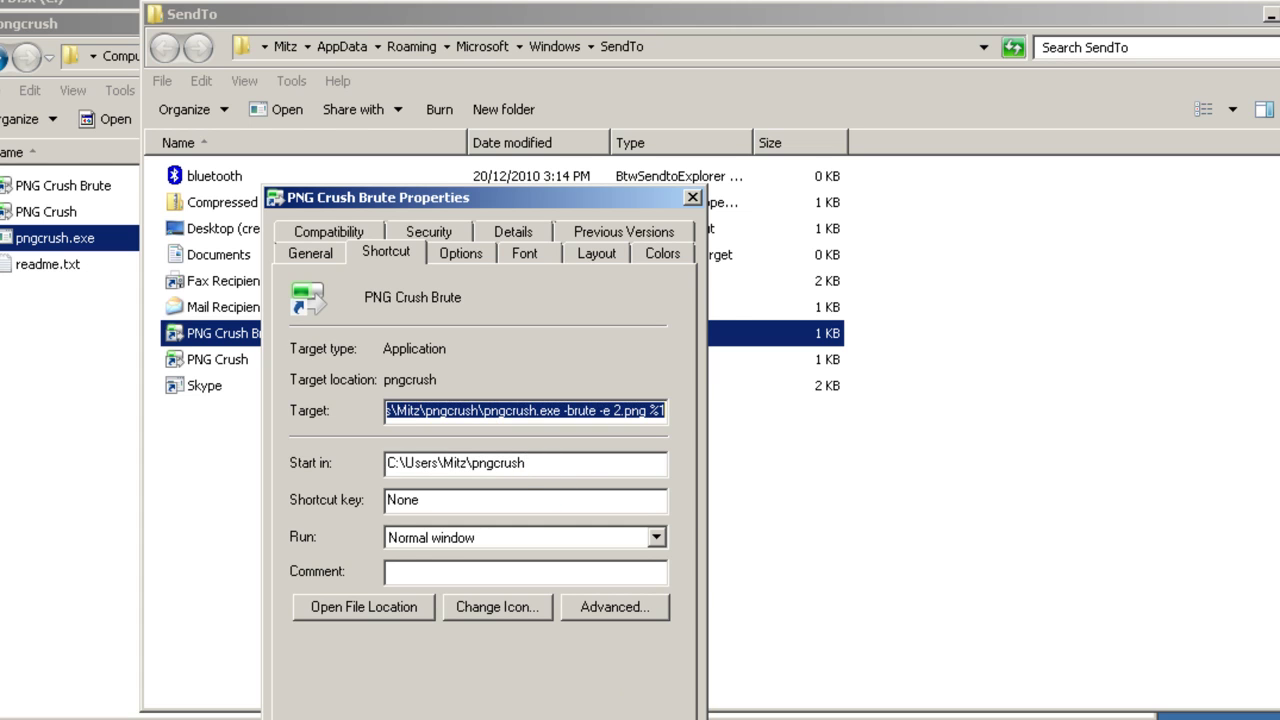
left_click(508, 416)
left_click_drag(508, 416, 366, 420)
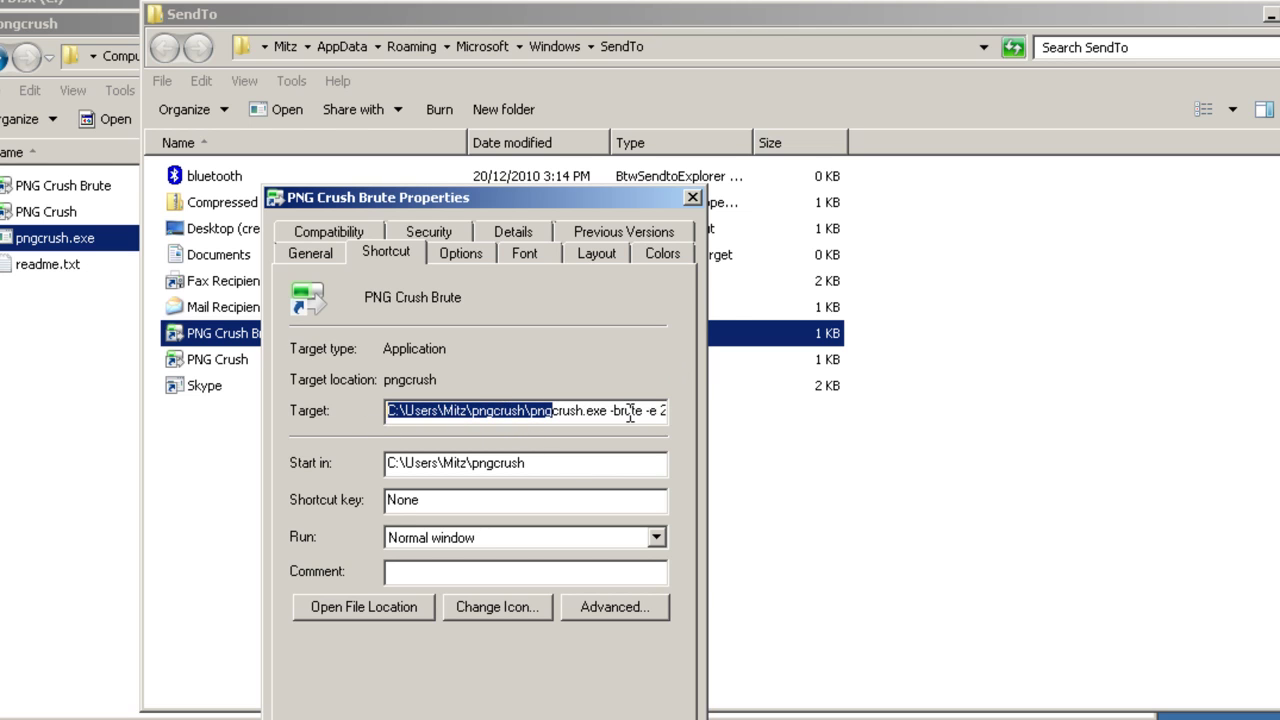
- Close the PNG Crush Brute properties and the SendTo, pngcrush and Local Disk (C:) folder windows
left_click(692, 197)
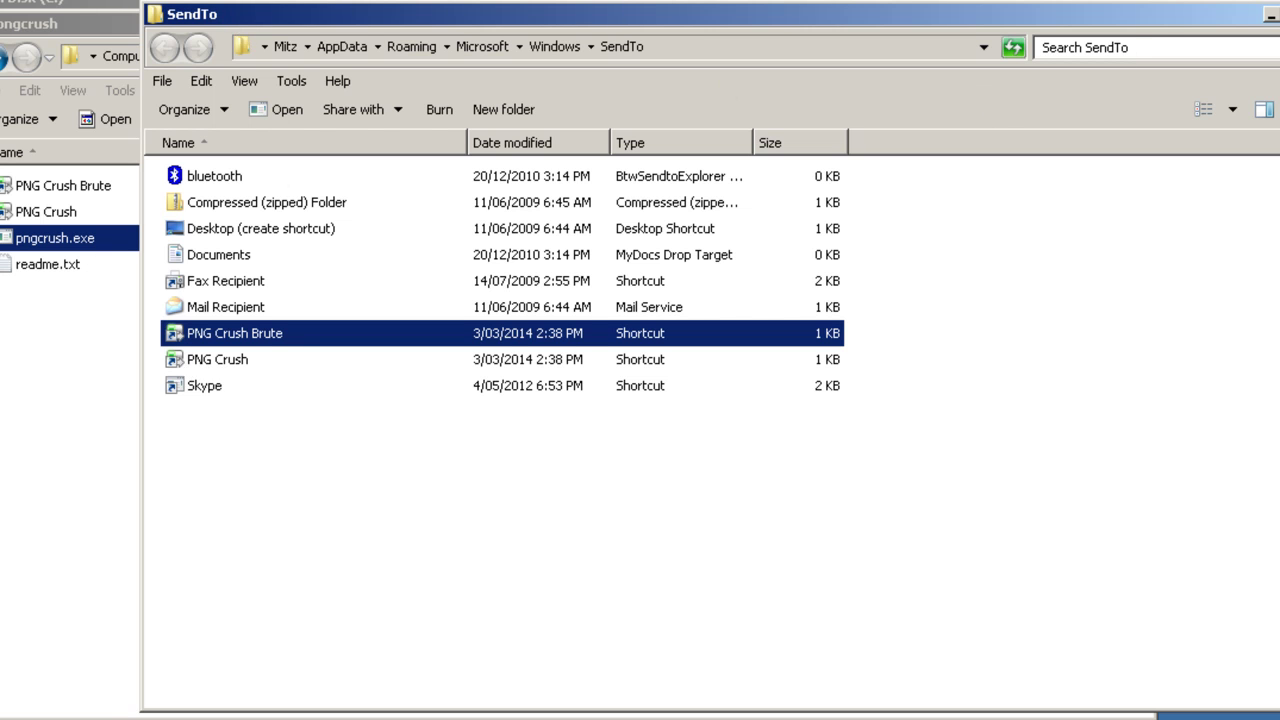
key("alt+F4")
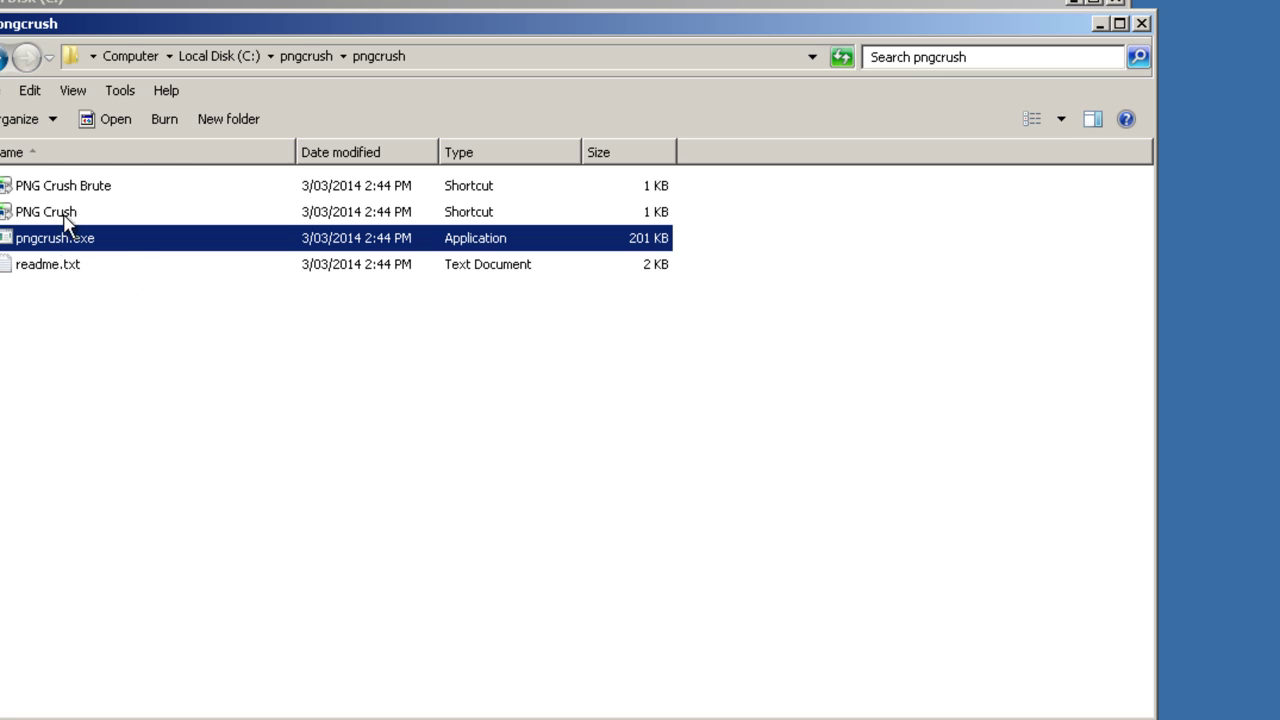
left_click(1143, 24)
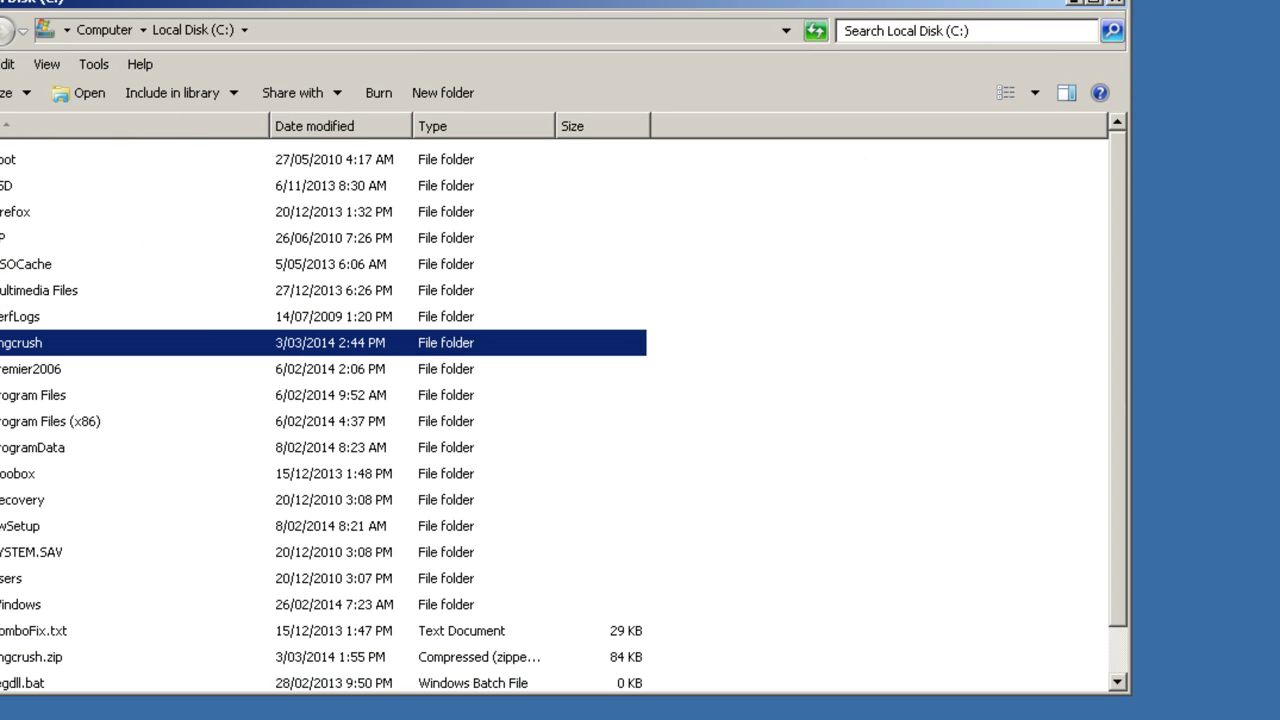
left_click(1116, 5)
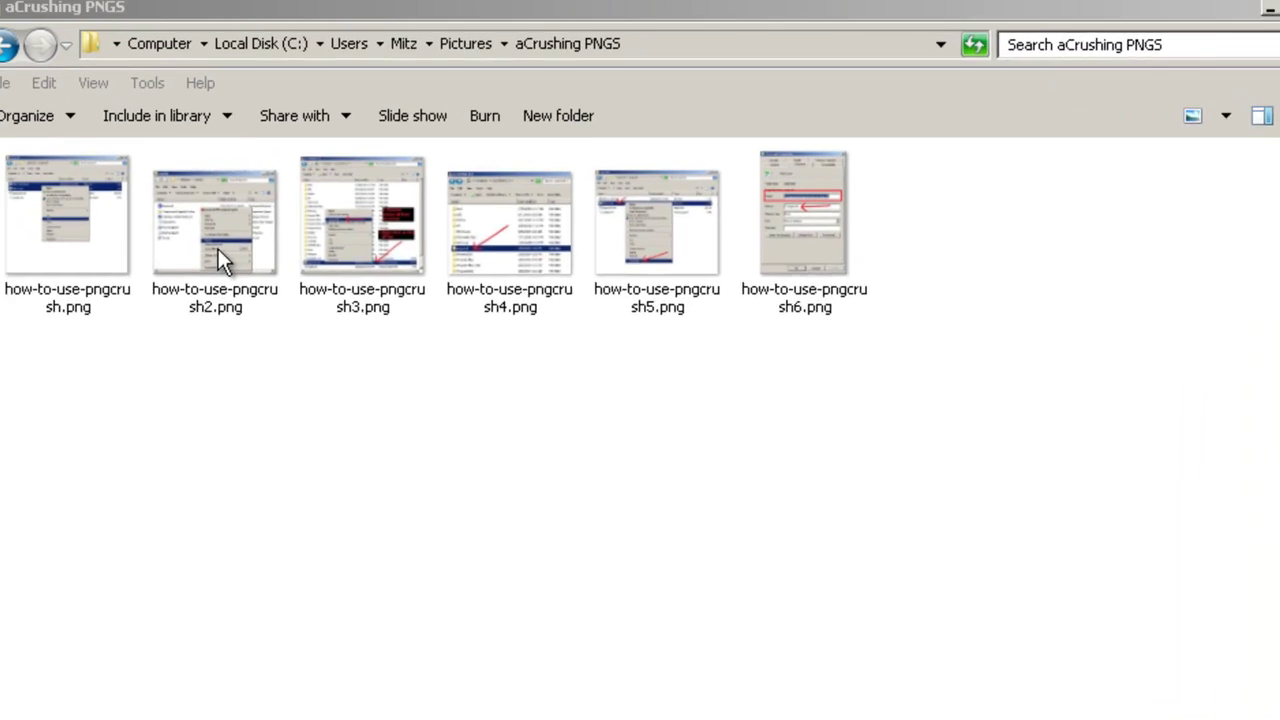
- Send how-to-use-pngcrush.png in the aCrushing PNGS folder to PNG Crush and allow the program to run
left_click(77, 254)
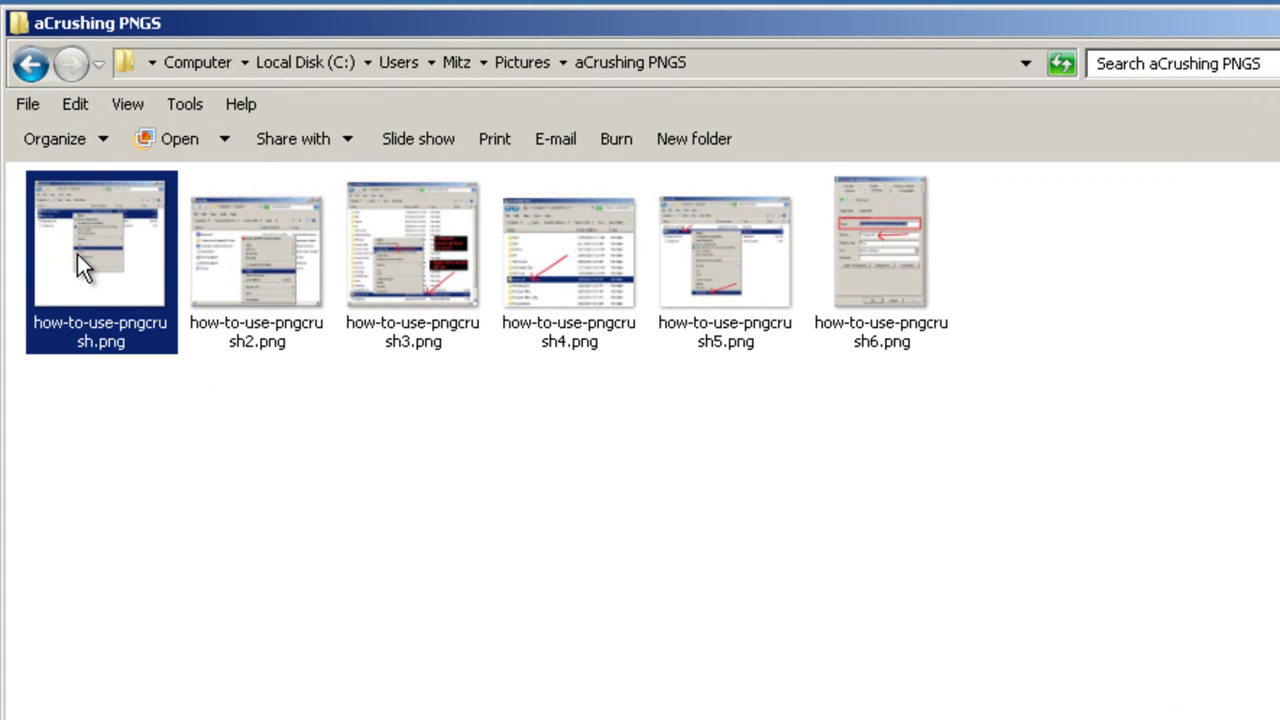
right_click(77, 254)
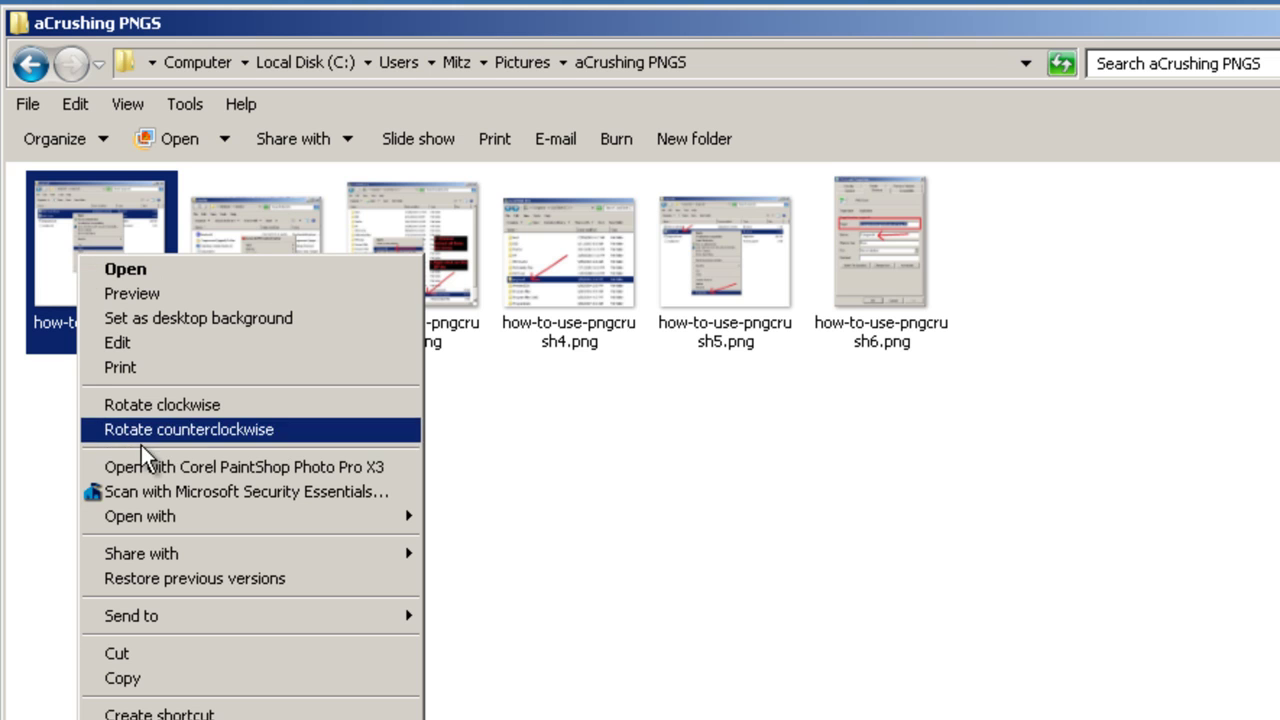
mouse_move(150, 617)
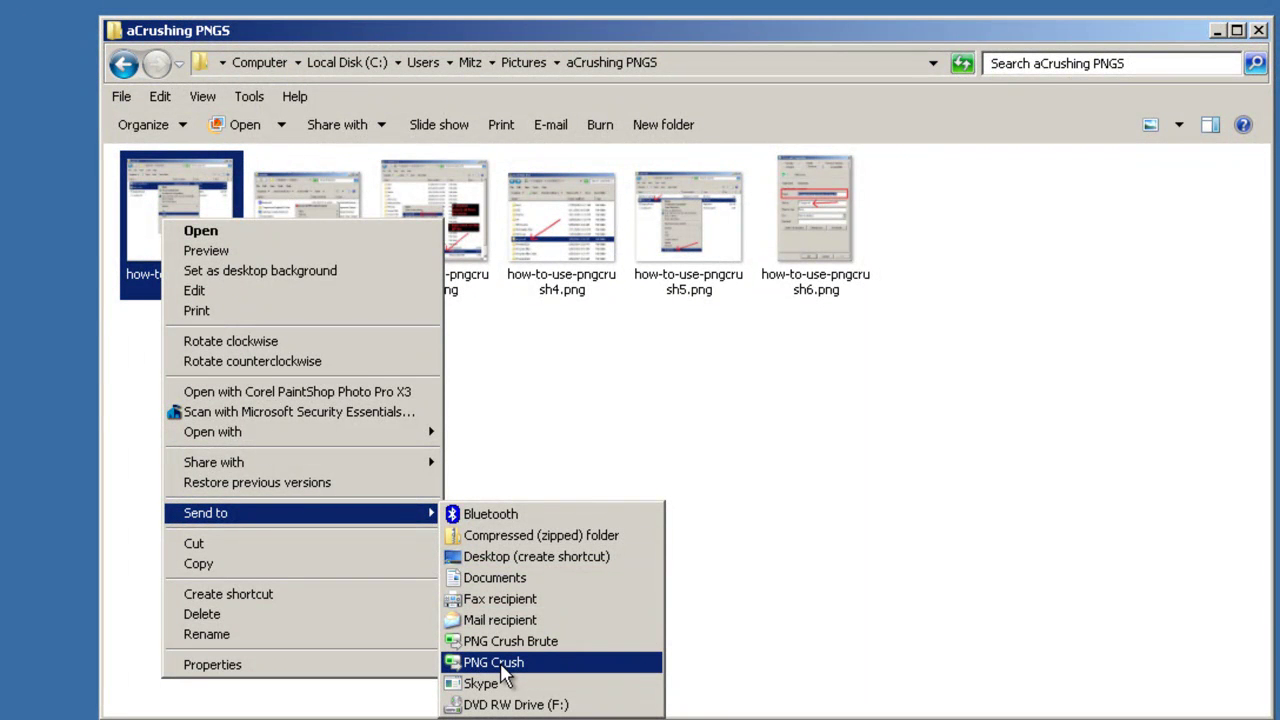
left_click(505, 676)
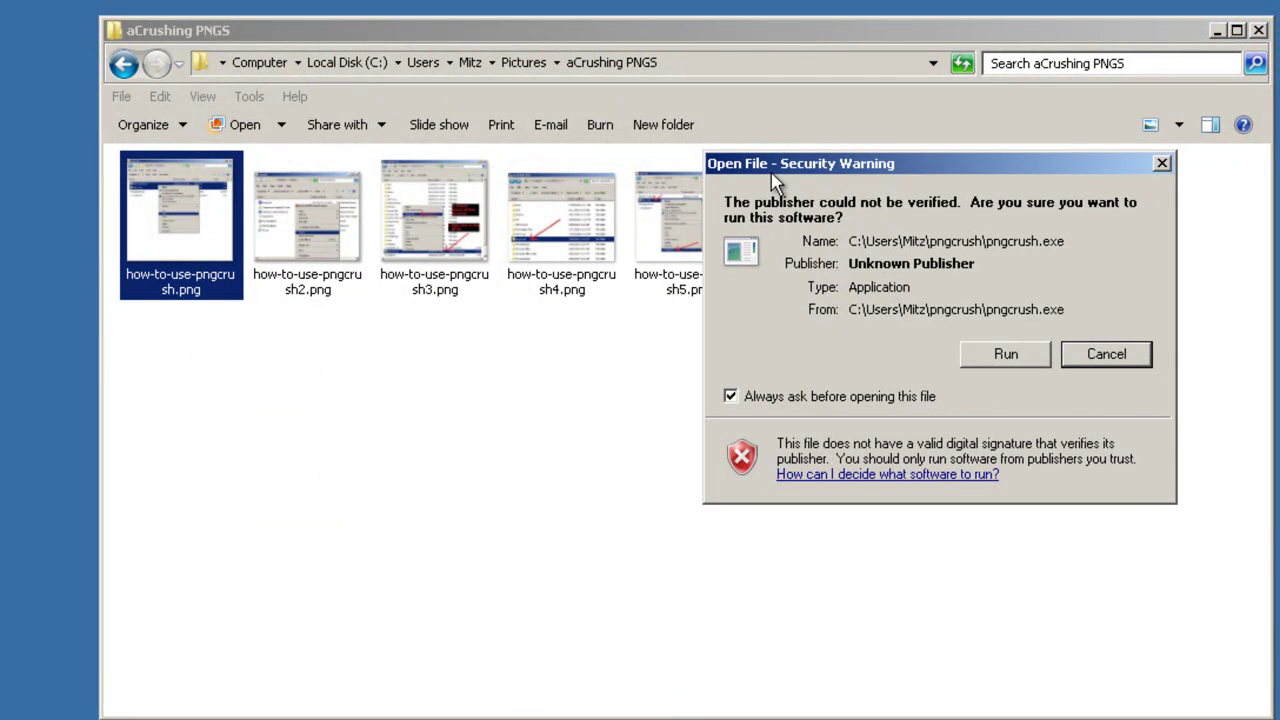
left_click(1010, 360)
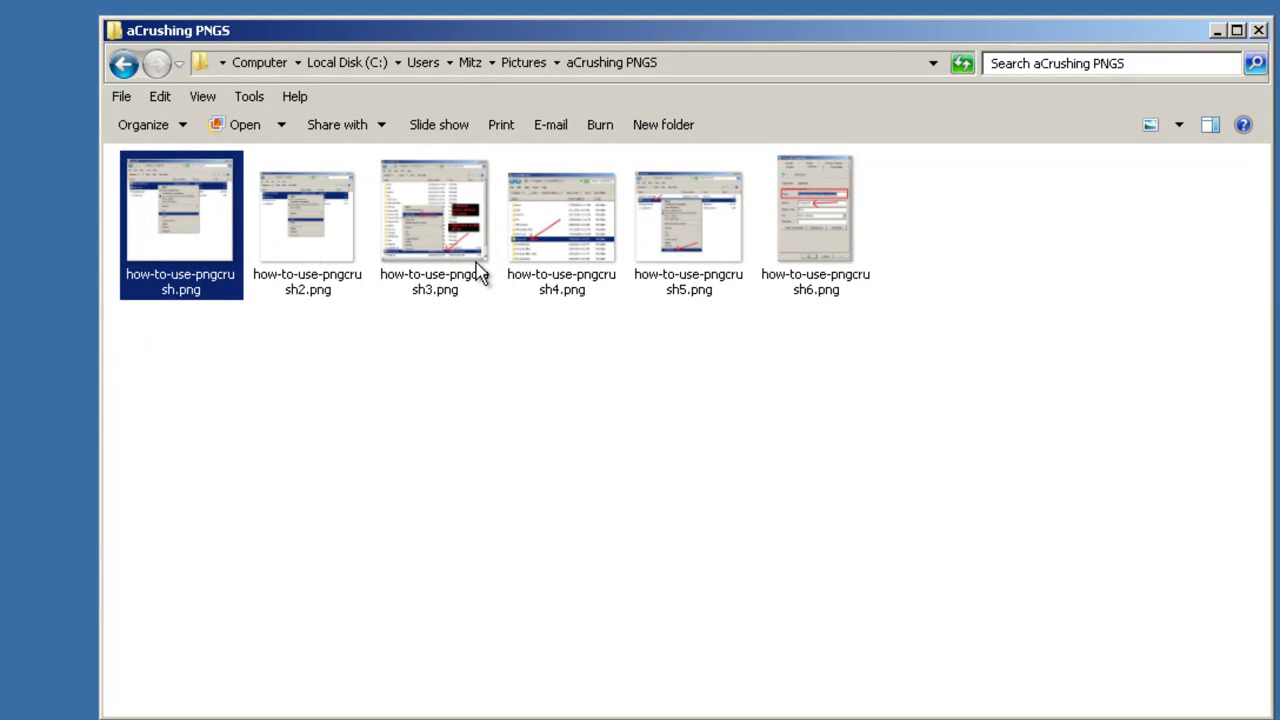
- Compare the dimensions and file sizes of how-to-use-pngcrush.png and how-to-use-pngcrush2.png
mouse_move(306, 294)
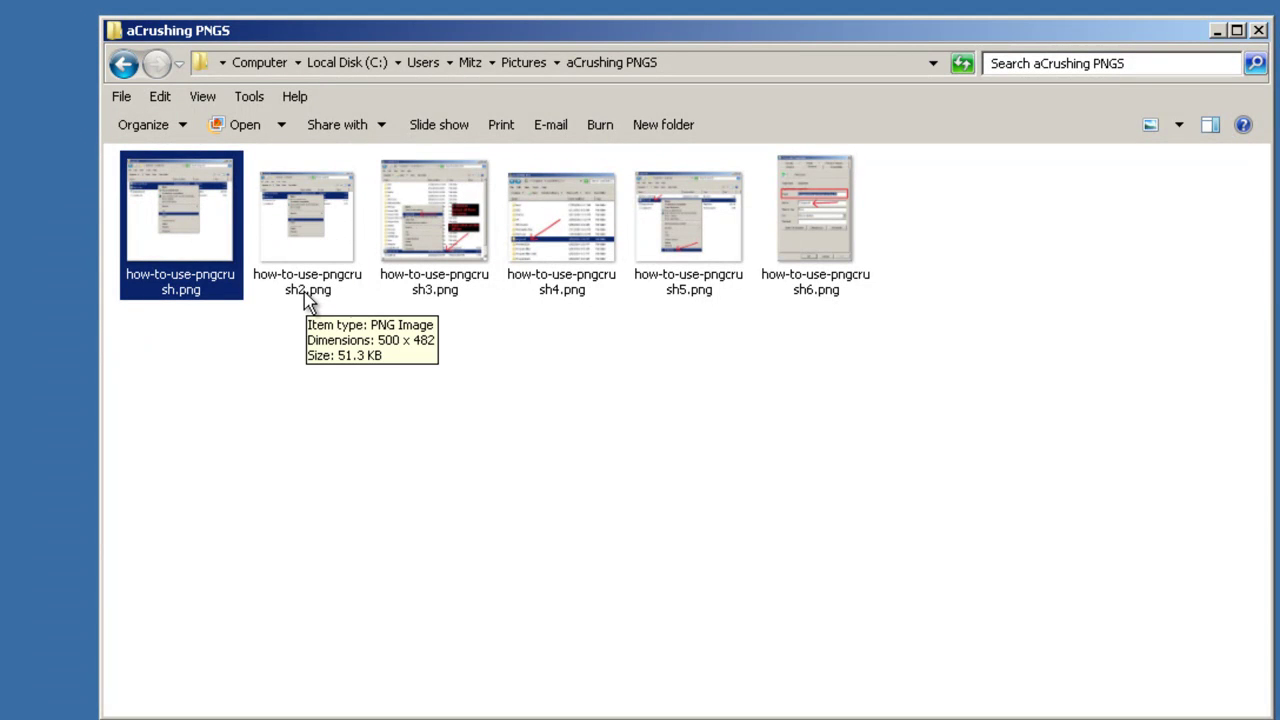
left_click(450, 252)
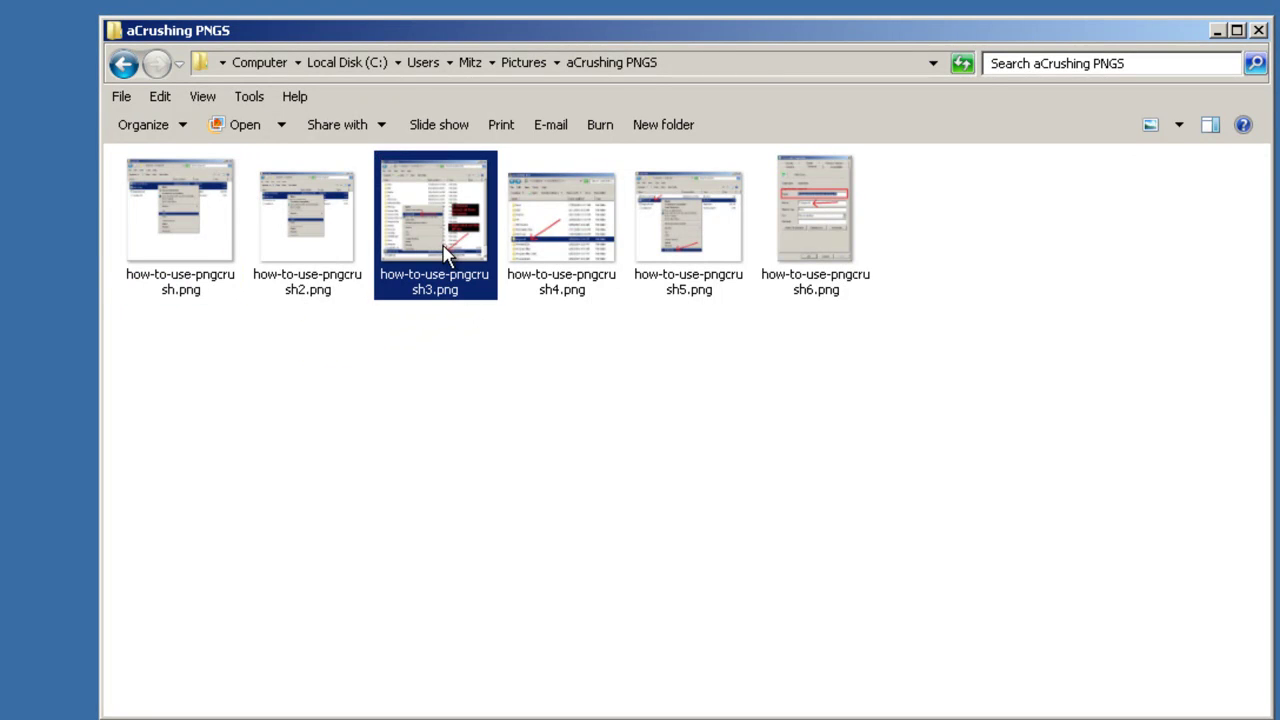
left_click(318, 250)
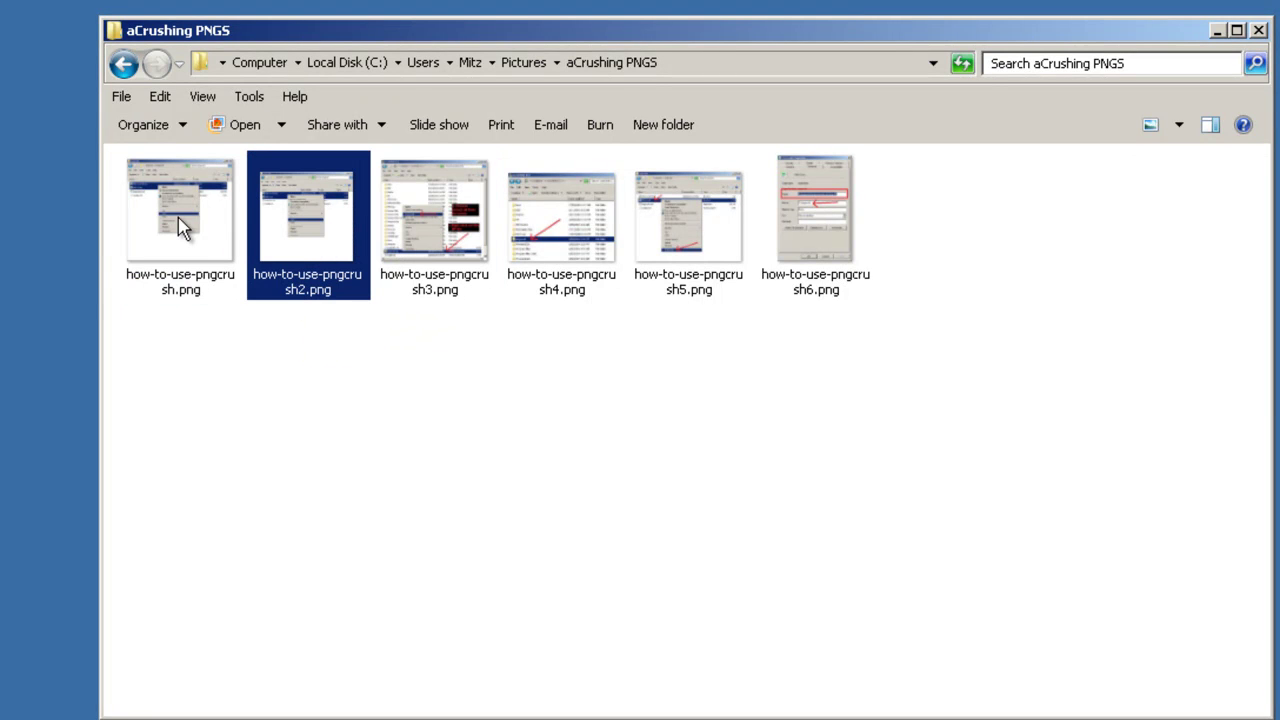
mouse_move(181, 226)
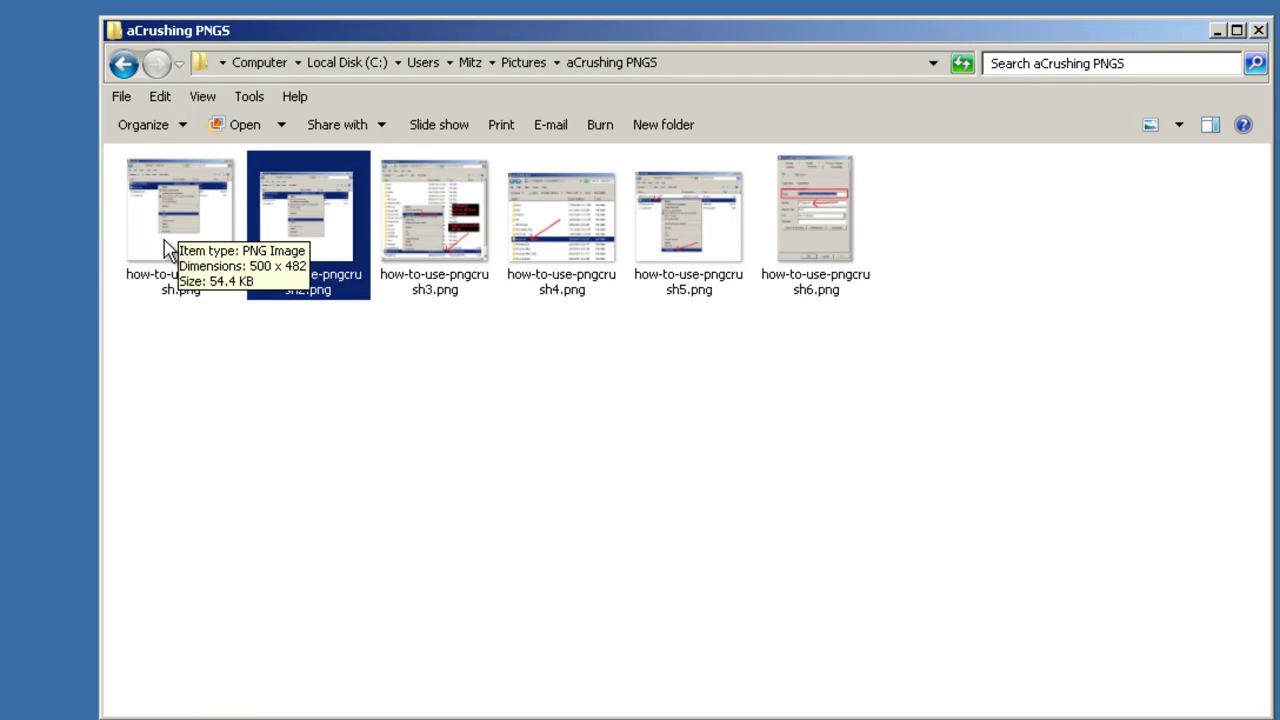
left_click(167, 250)
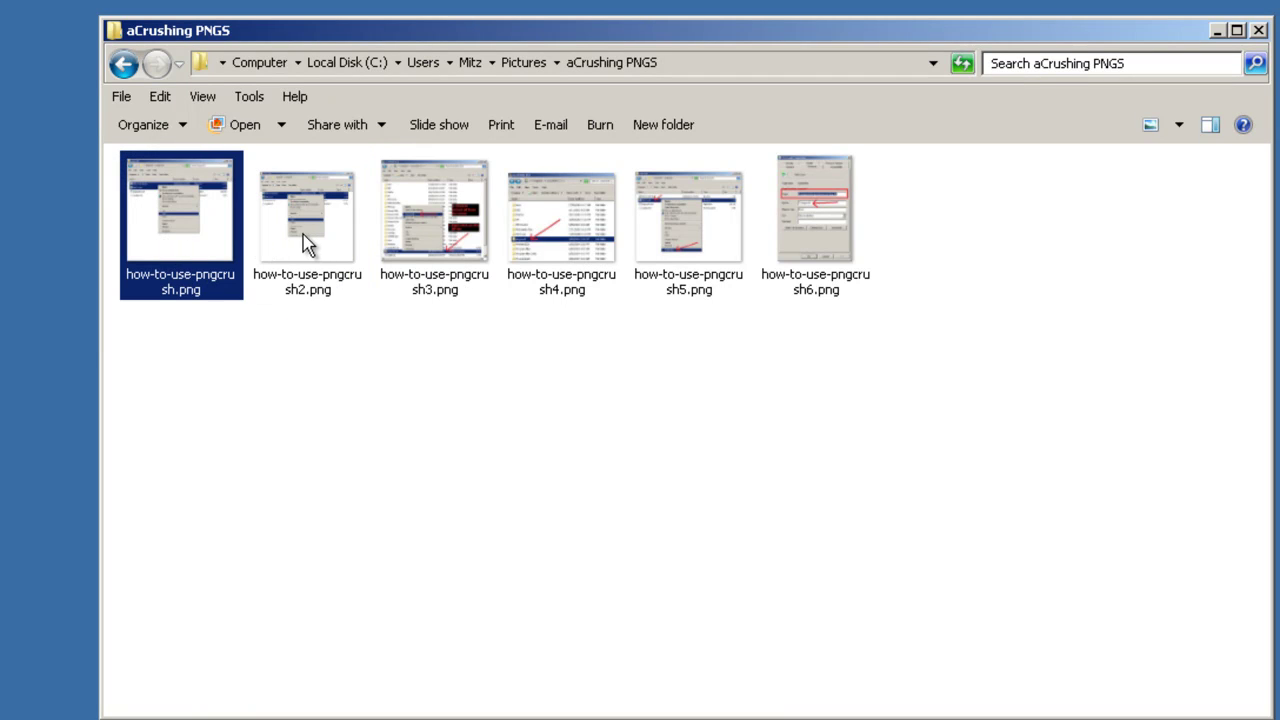
mouse_move(303, 244)
mouse_move(160, 204)
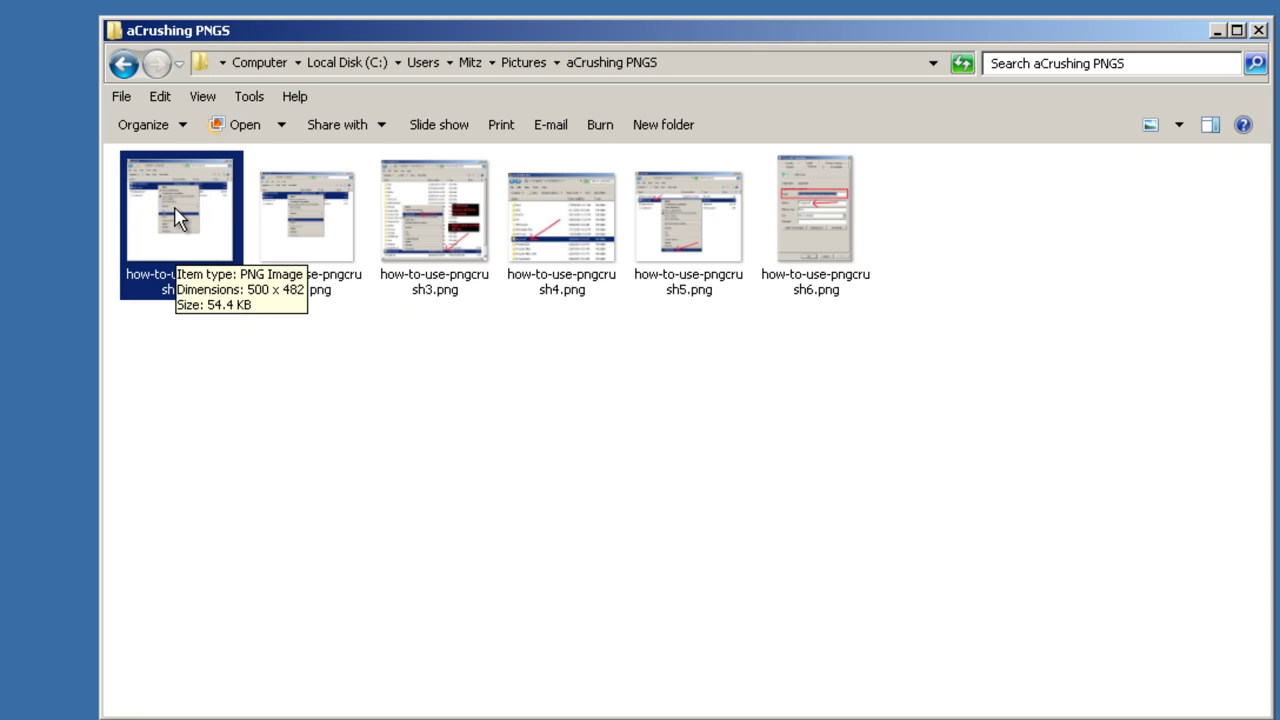
mouse_move(316, 203)
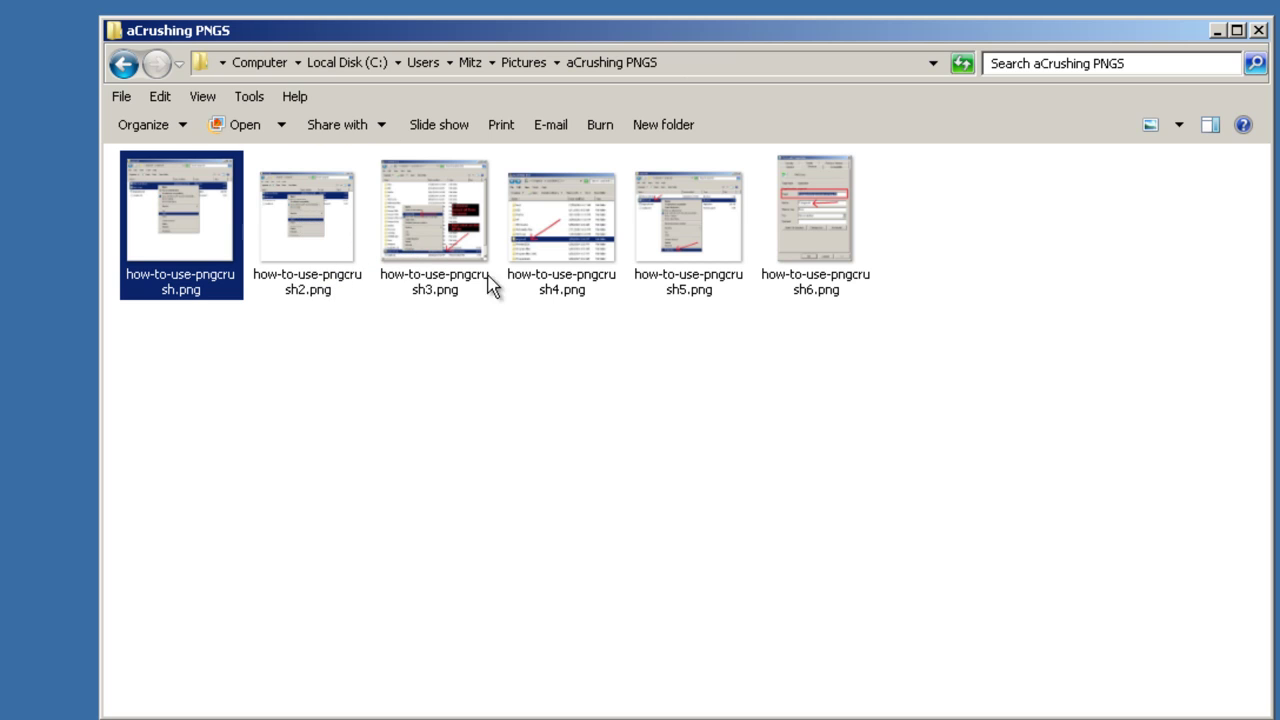
- Send how-to-use-pngcrush.png together with how-to-use-pngcrush3.png through how-to-use-pngcrush6.png to PNG Crush and allow it to run
left_click(447, 228, "ctrl")
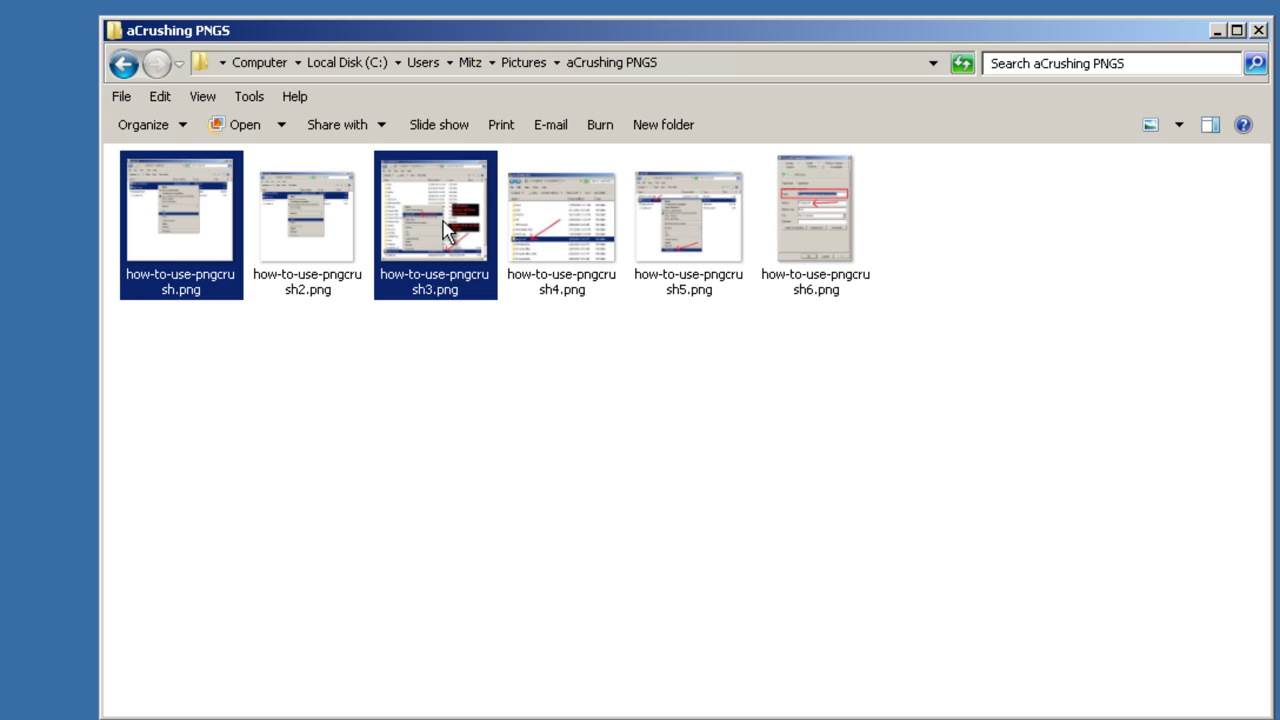
left_click(562, 248, "ctrl")
left_click(722, 252, "ctrl")
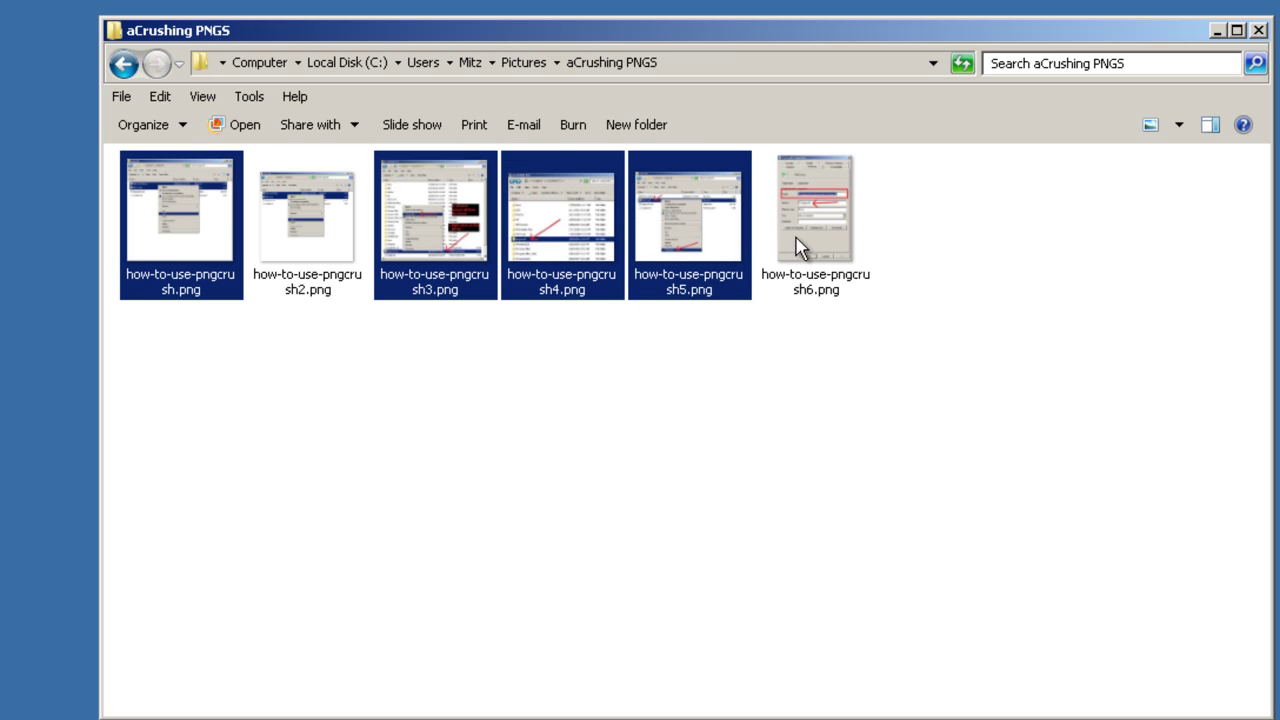
left_click(834, 245, "ctrl")
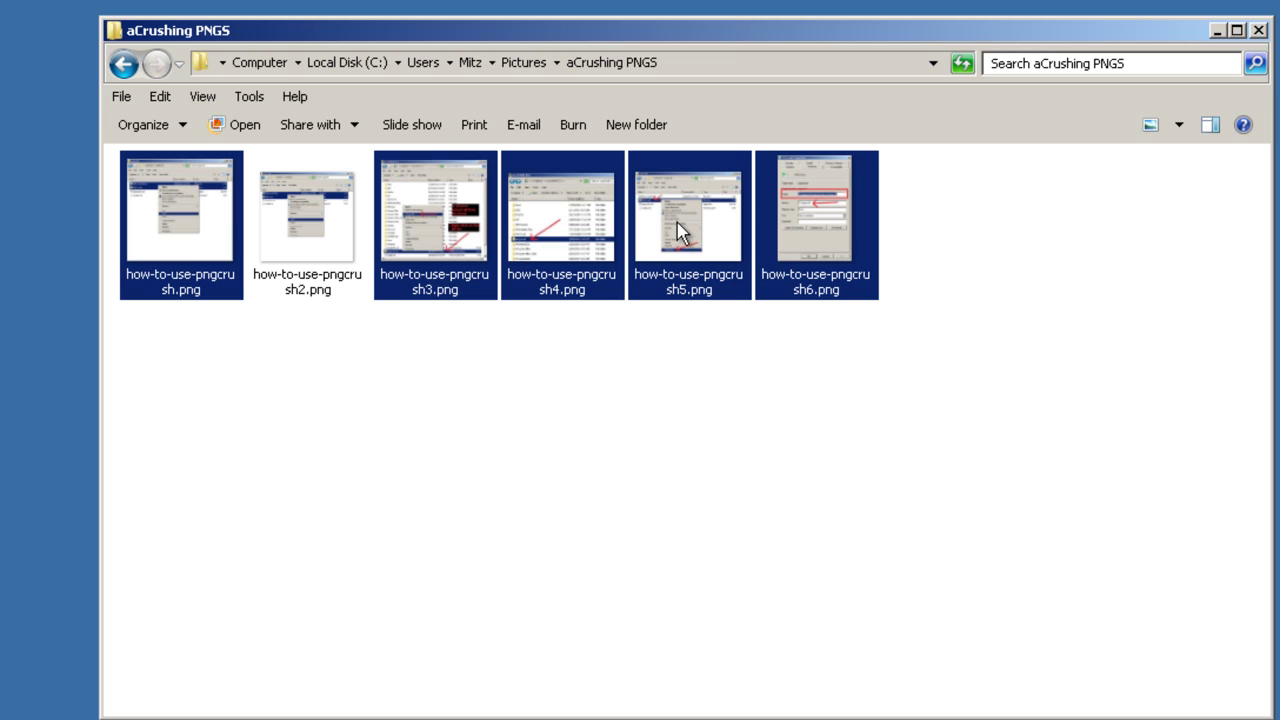
right_click(678, 230)
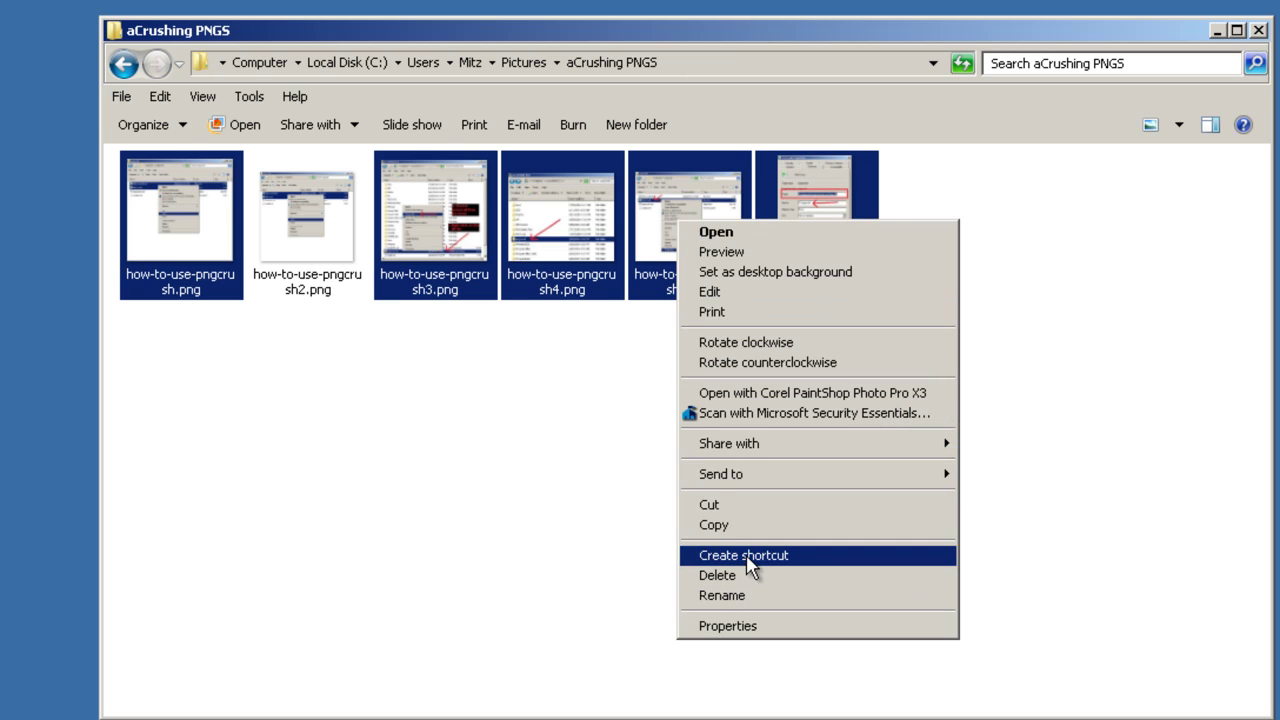
mouse_move(737, 478)
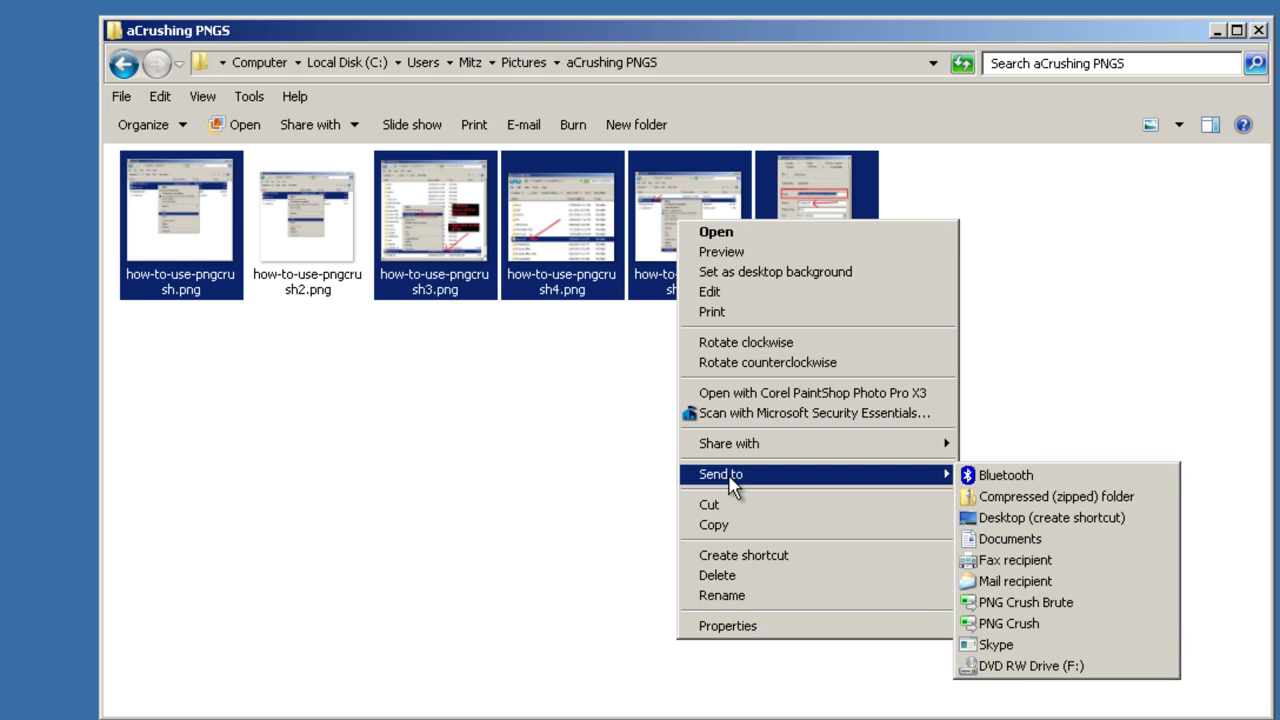
left_click(1036, 628)
left_click(929, 354)
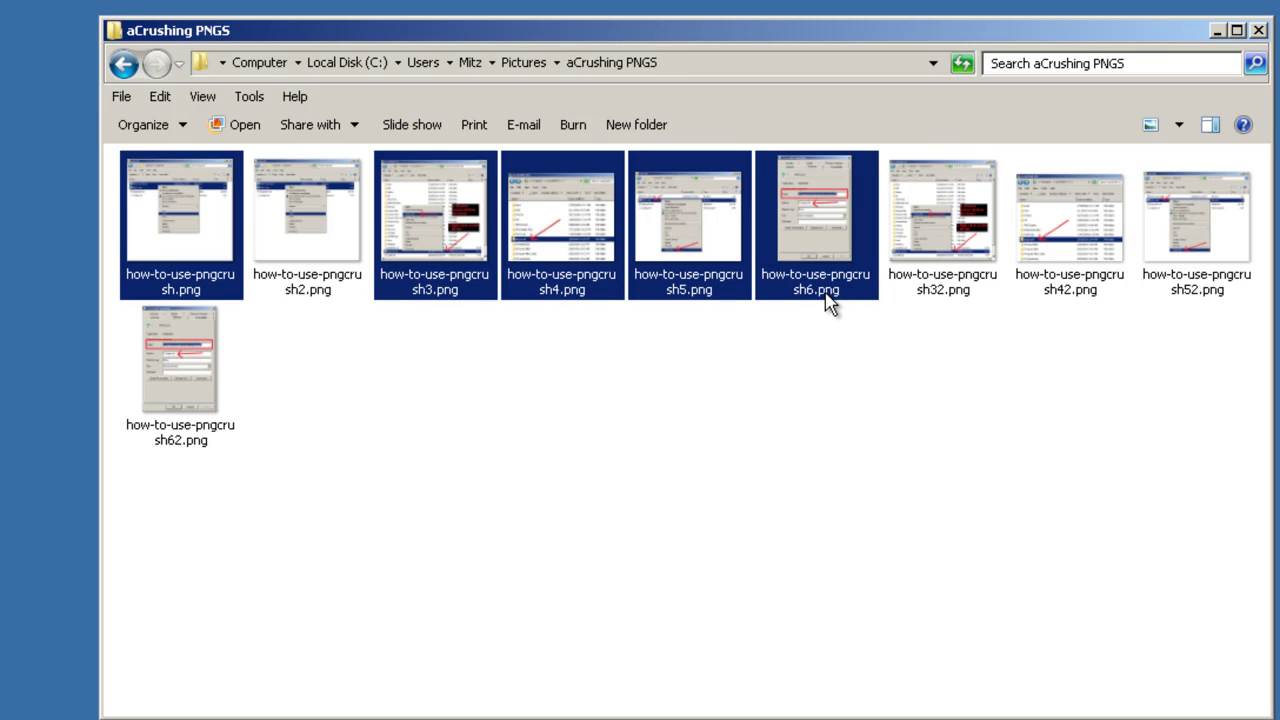
- Move the five selected original PNG files to the Recycle Bin and check the file details of how-to-use-pngcrush62.png
mouse_move(808, 230)
right_click(562, 197)
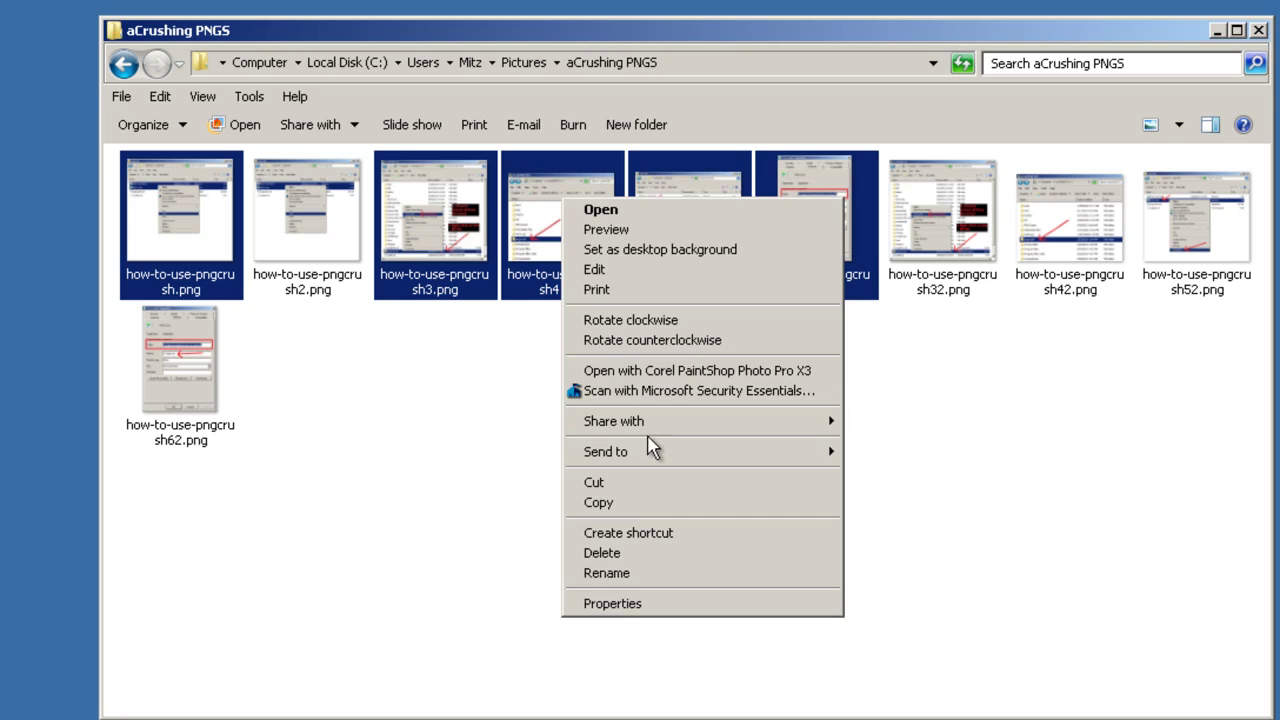
left_click(619, 549)
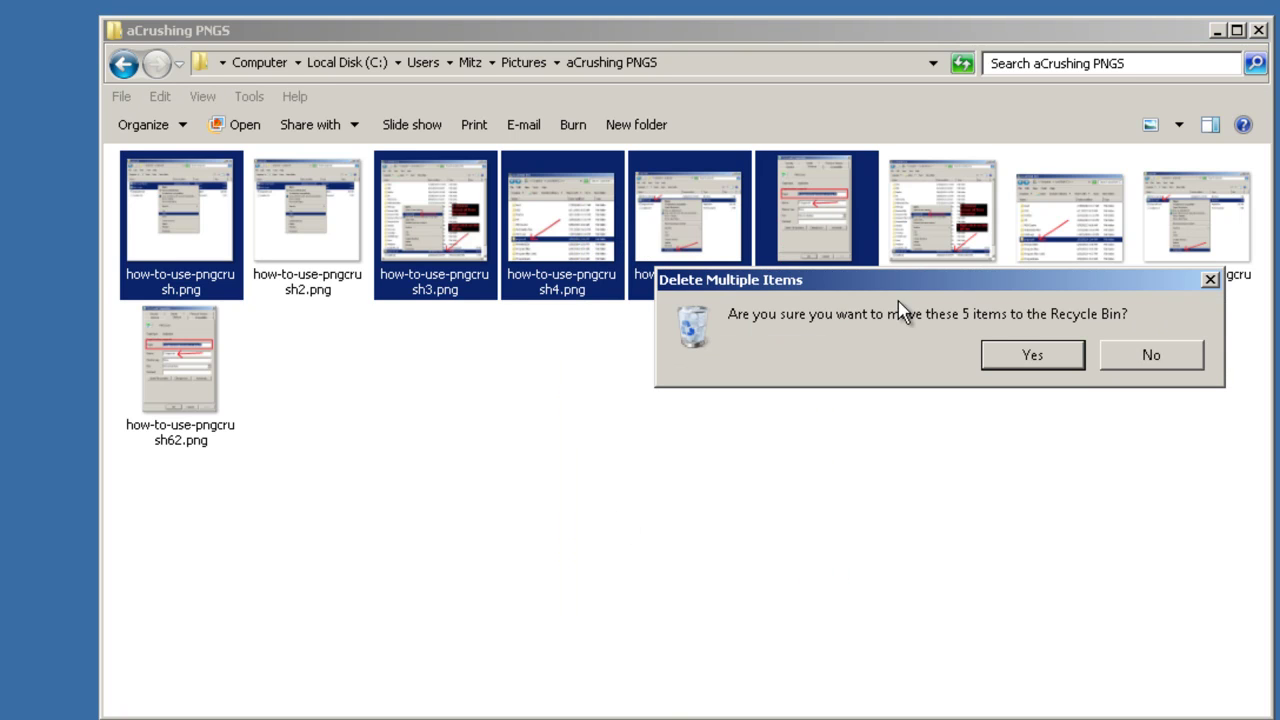
left_click(1068, 369)
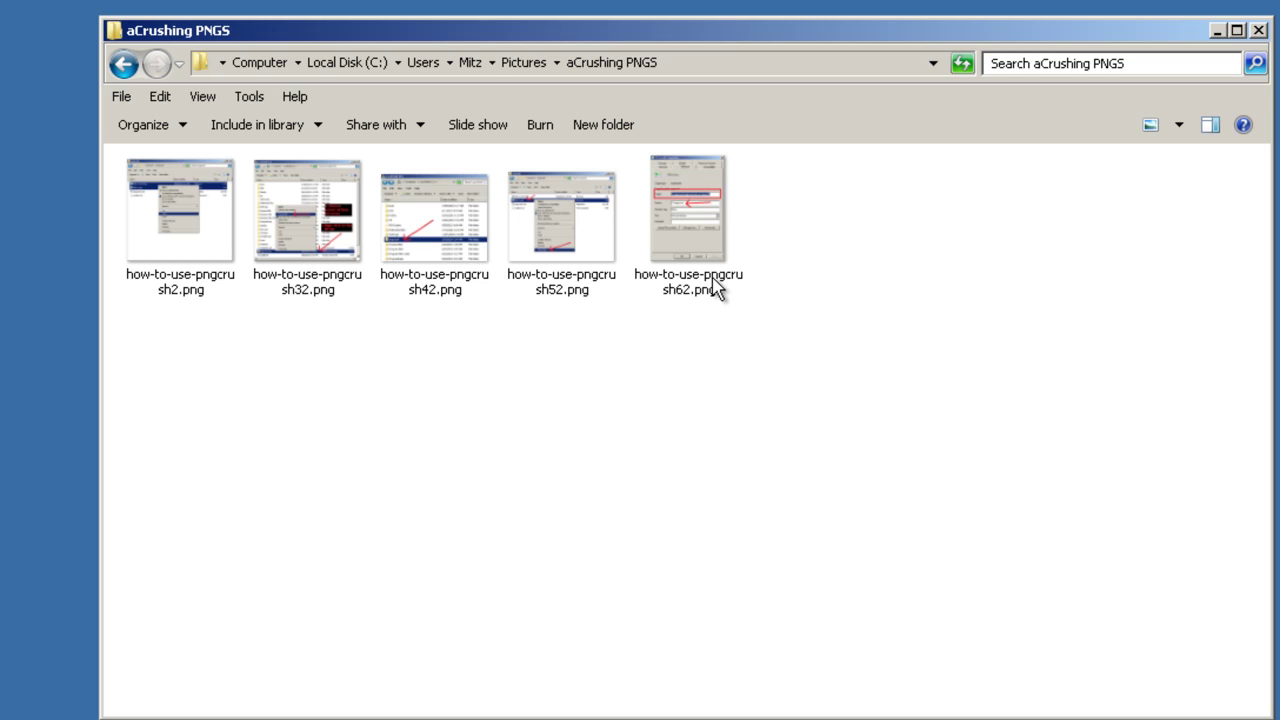
mouse_move(714, 288)
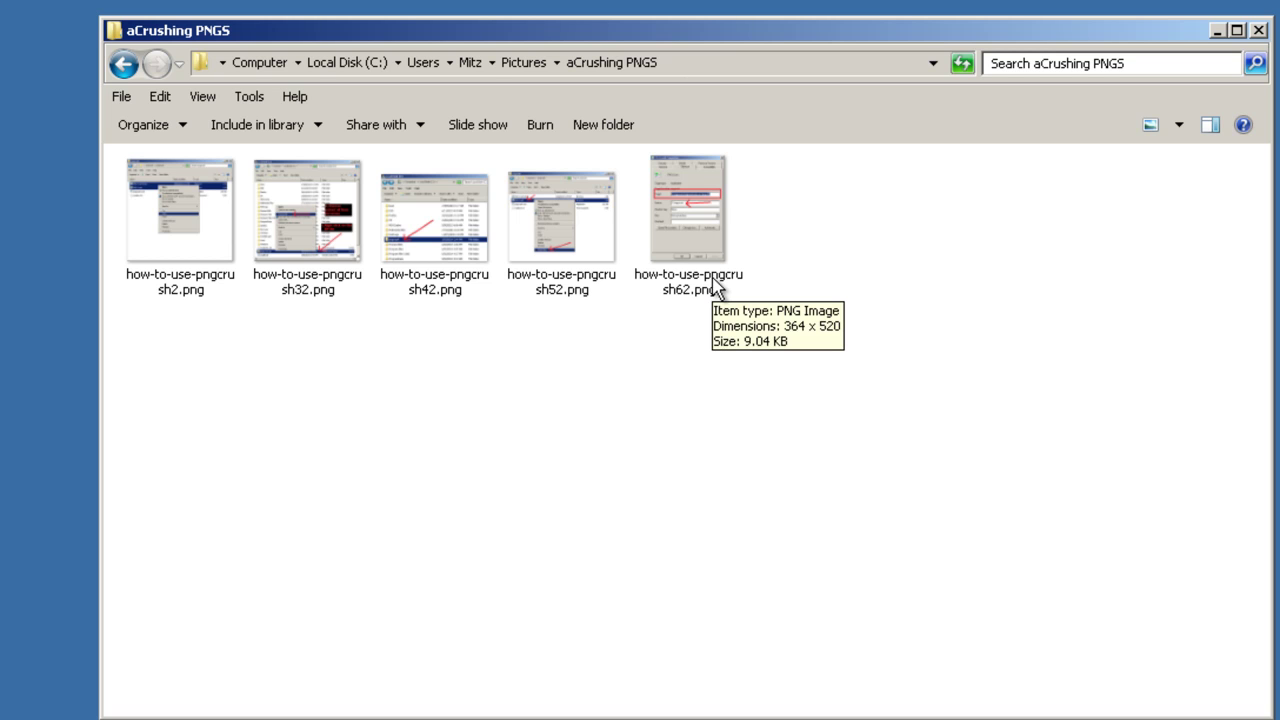